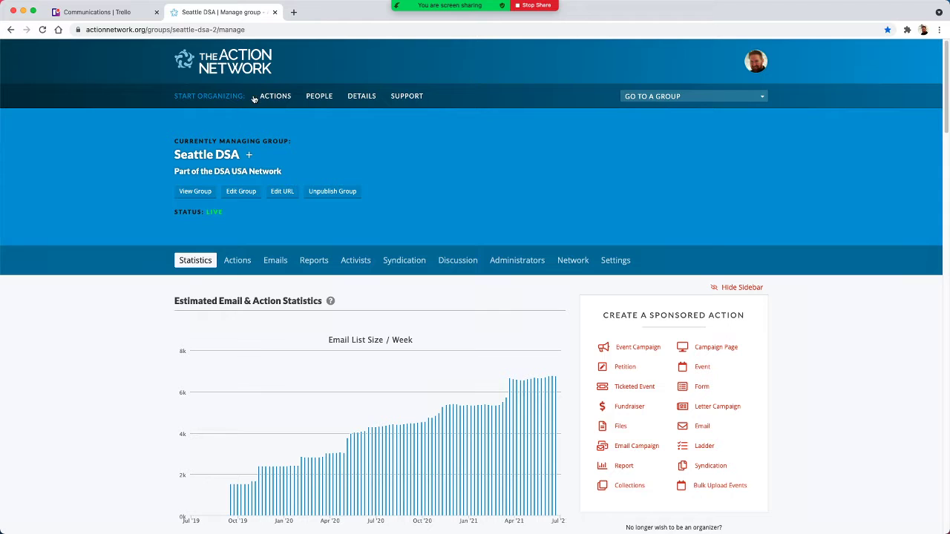
# - Start a new email for the Seattle DSA group with the administrative title "Training Email to Target Members in a District"
pyautogui.click(321, 97)
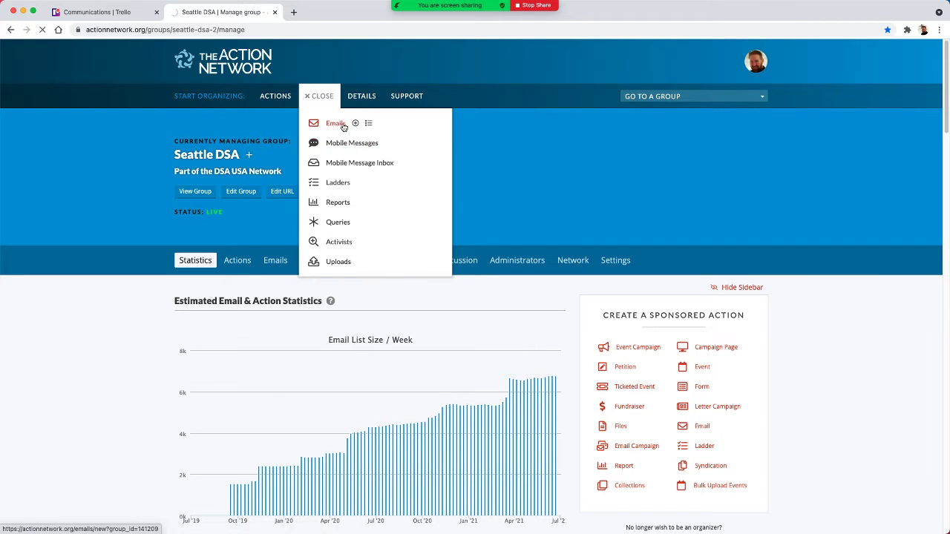
pyautogui.click(372, 165)
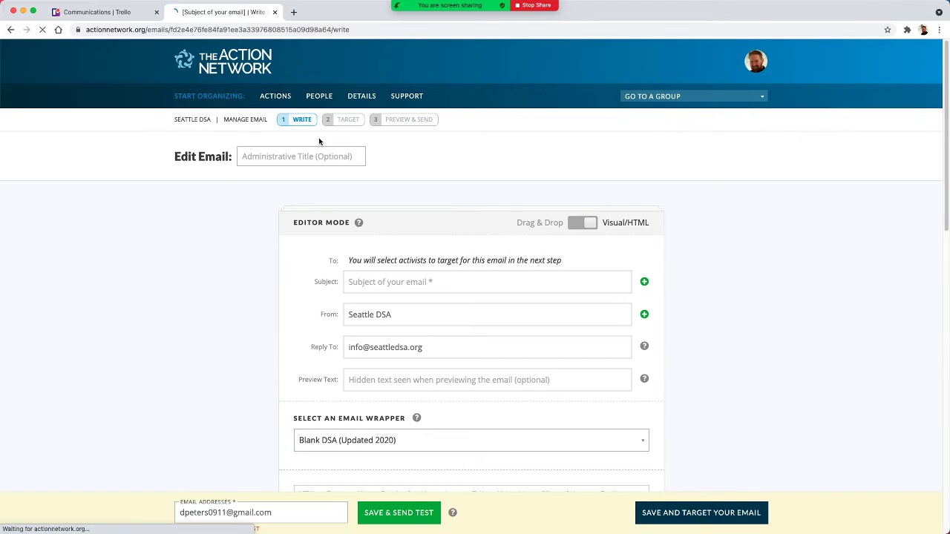
pyautogui.click(300, 155)
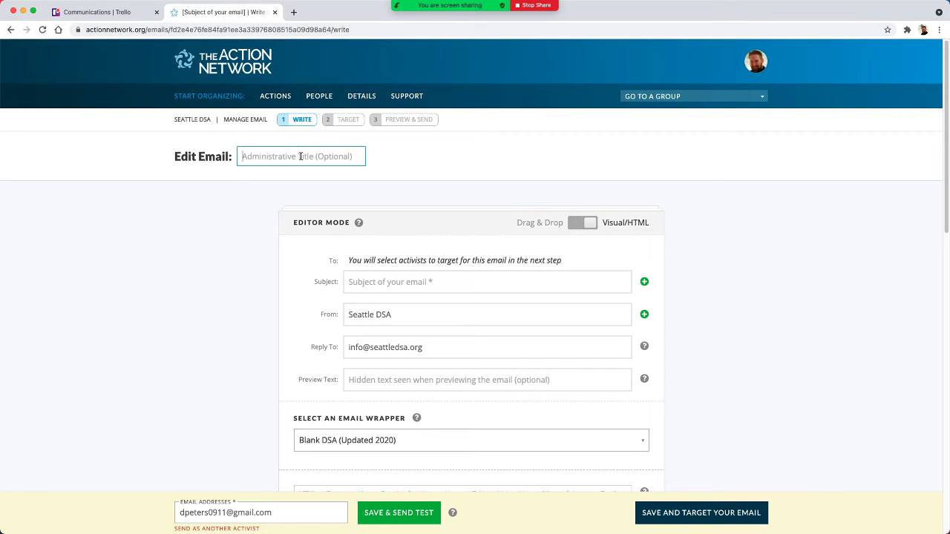
pyautogui.write('Trainin')
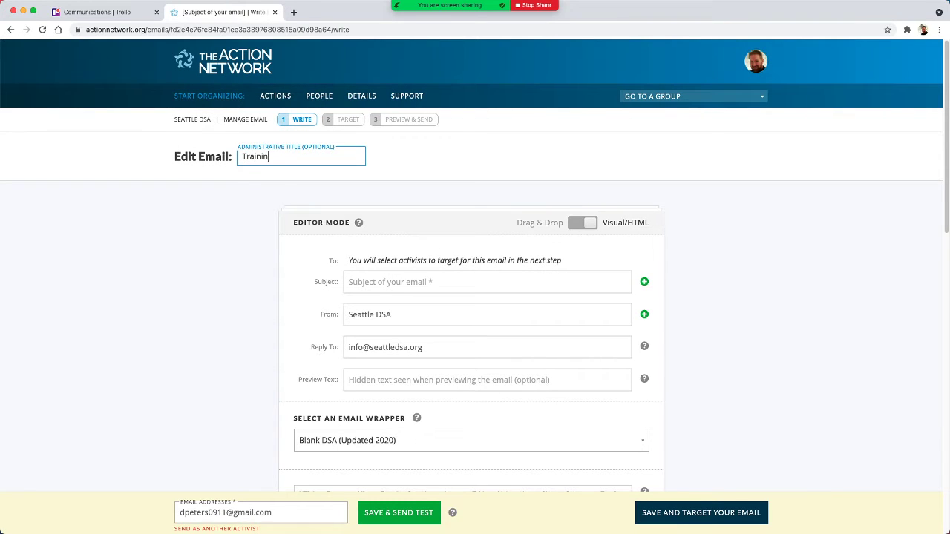
pyautogui.write('g Email to Target Member')
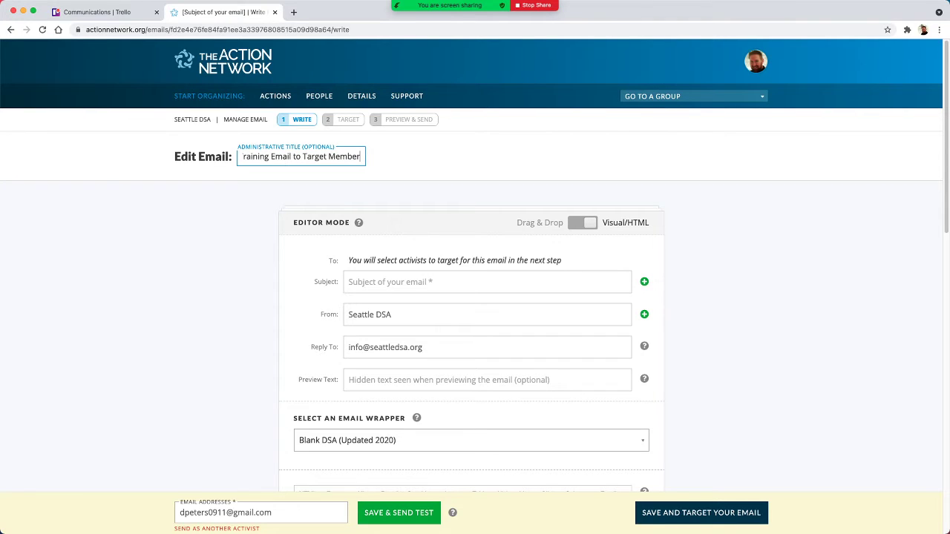
pyautogui.write('s in a D')
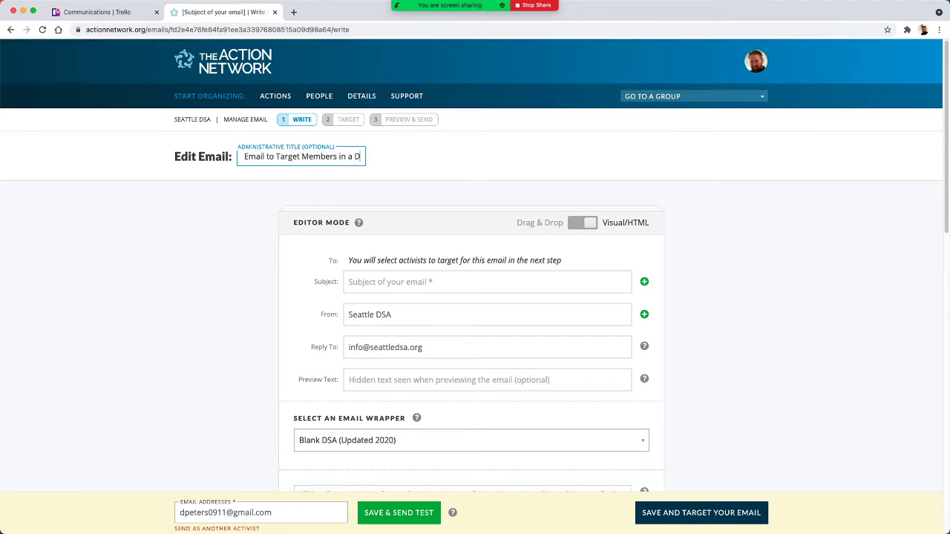
pyautogui.write('istrict')
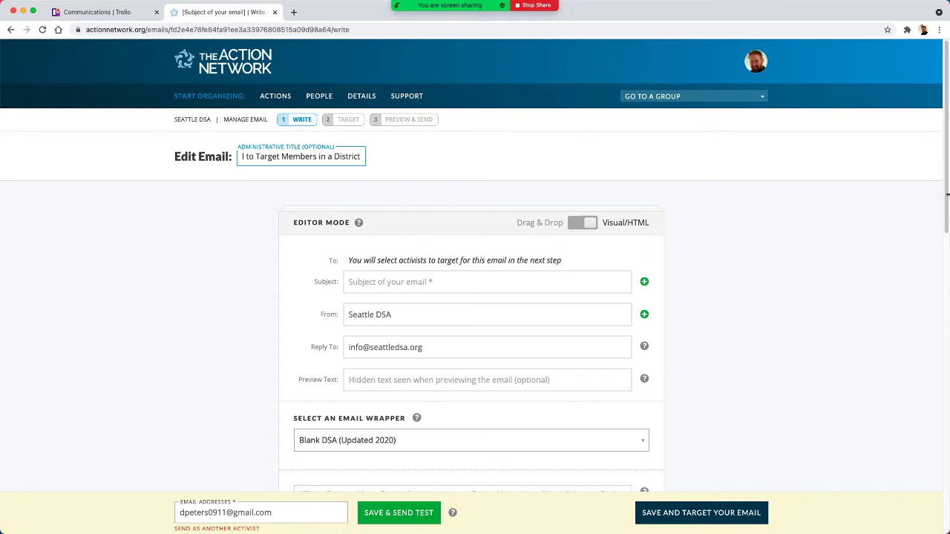
pyautogui.click(251, 242)
# - Review the email's header fields, including the From name, Reply To address and the optional Preview Text
pyautogui.scroll(-5, 251, 243)
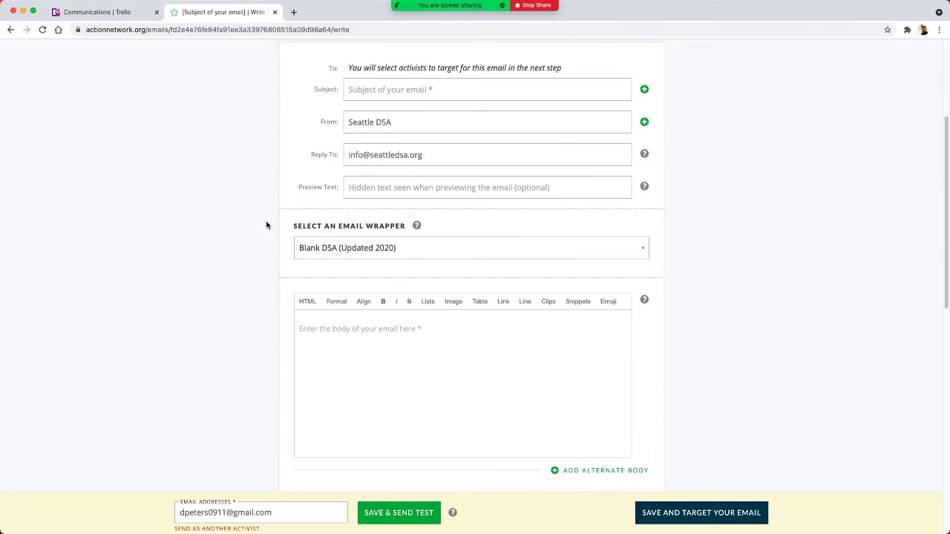
pyautogui.scroll(4, 267, 223)
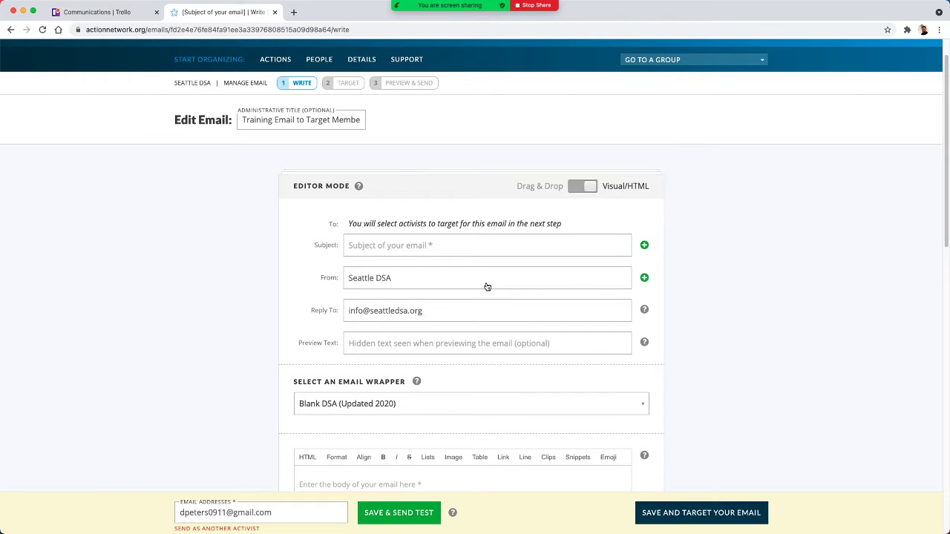
pyautogui.click(402, 282)
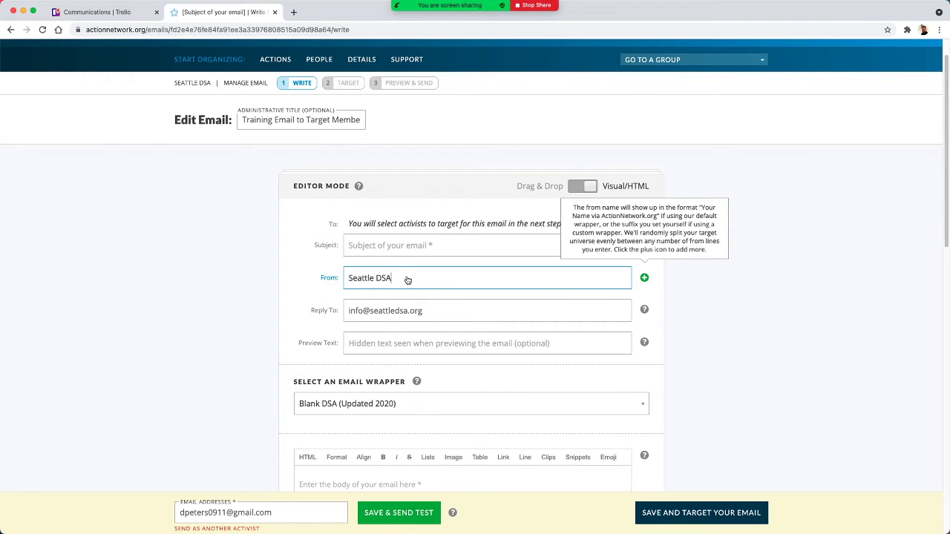
pyautogui.scroll(-2, 392, 340)
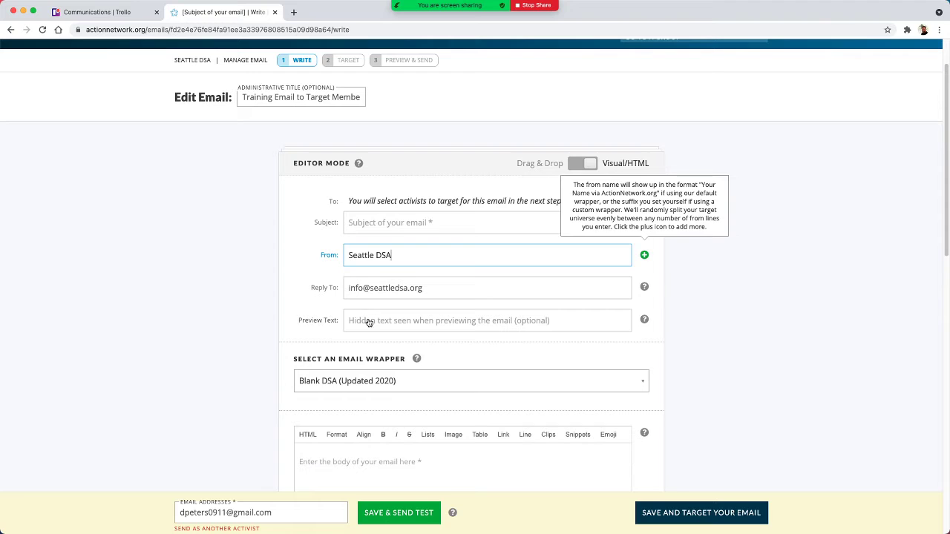
pyautogui.click(366, 323)
pyautogui.scroll(-3, 334, 312)
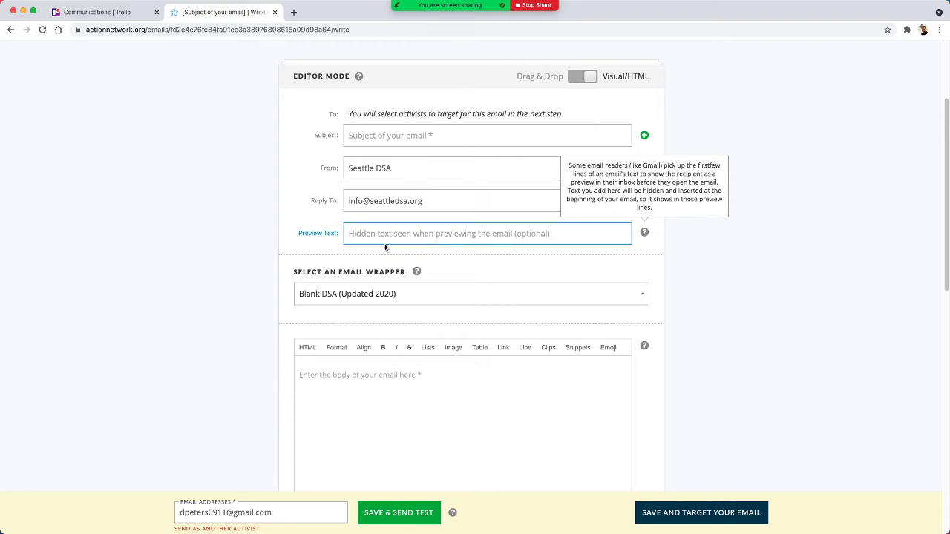
pyautogui.scroll(-3, 248, 231)
pyautogui.click(242, 245)
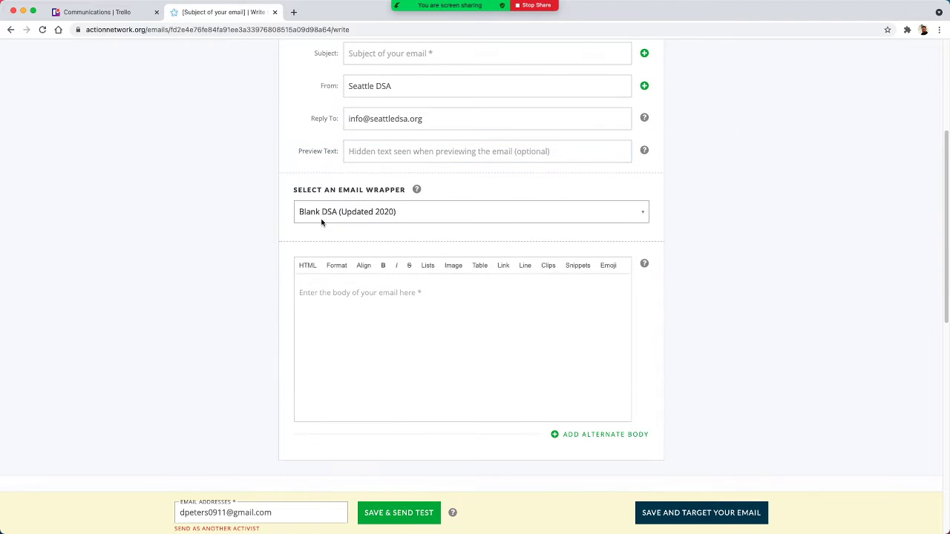
# - Choose "Blank DSA (Updated 2020)" as the email wrapper and place the cursor in the email body
pyautogui.click(369, 213)
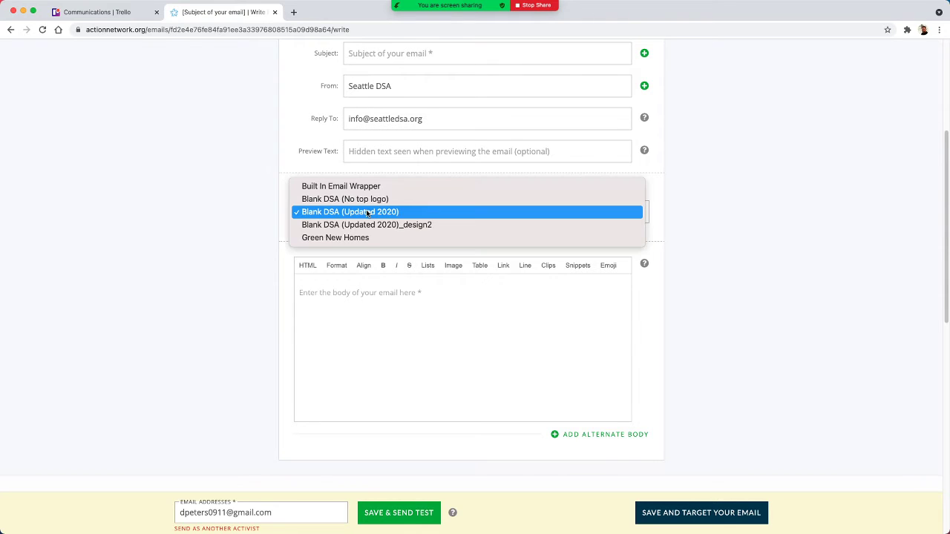
pyautogui.click(415, 212)
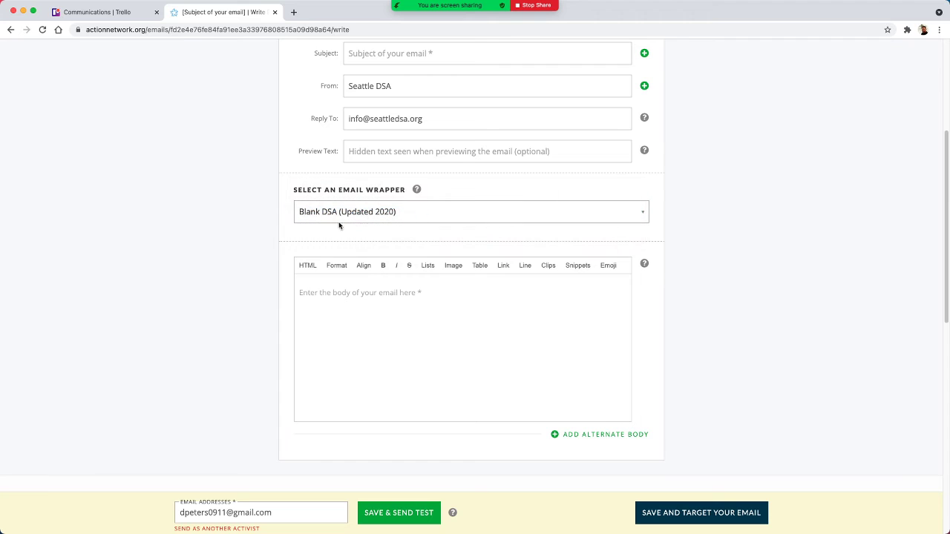
pyautogui.click(347, 305)
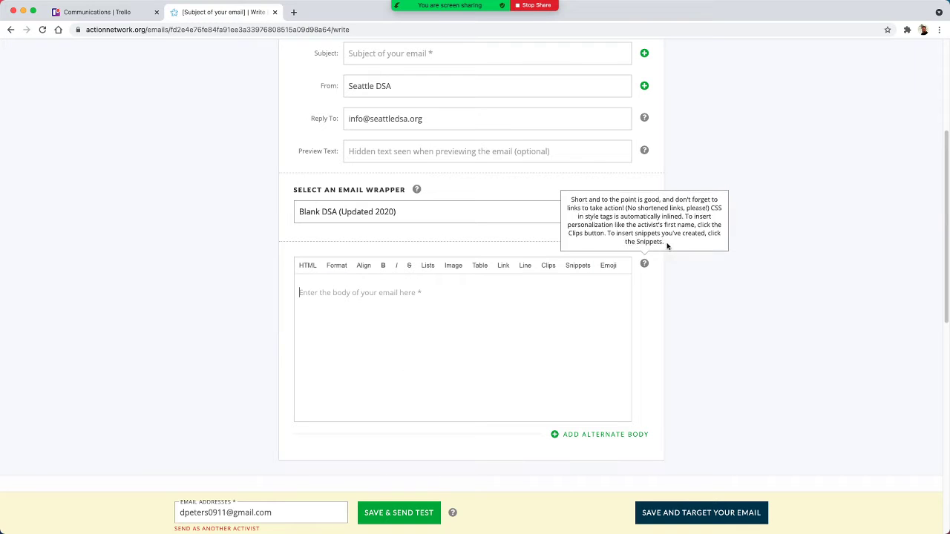
# - Check which saved snippets are available for insertion into the email body, and return to the editor
pyautogui.click(570, 268)
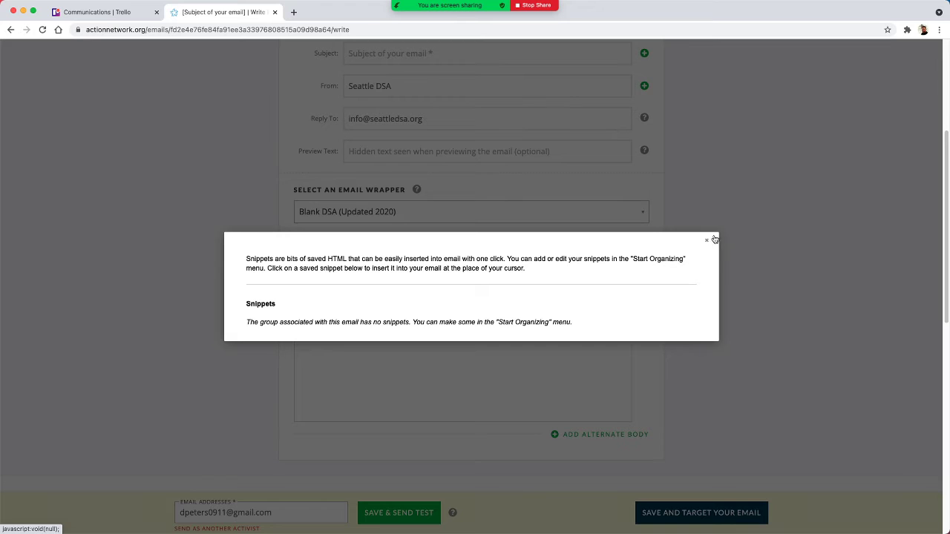
pyautogui.click(713, 239)
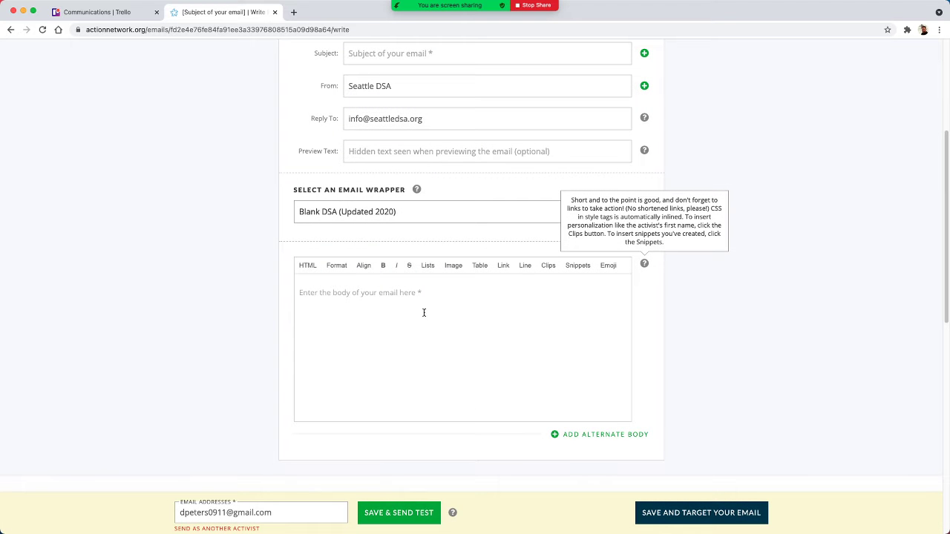
pyautogui.scroll(-1, 460, 352)
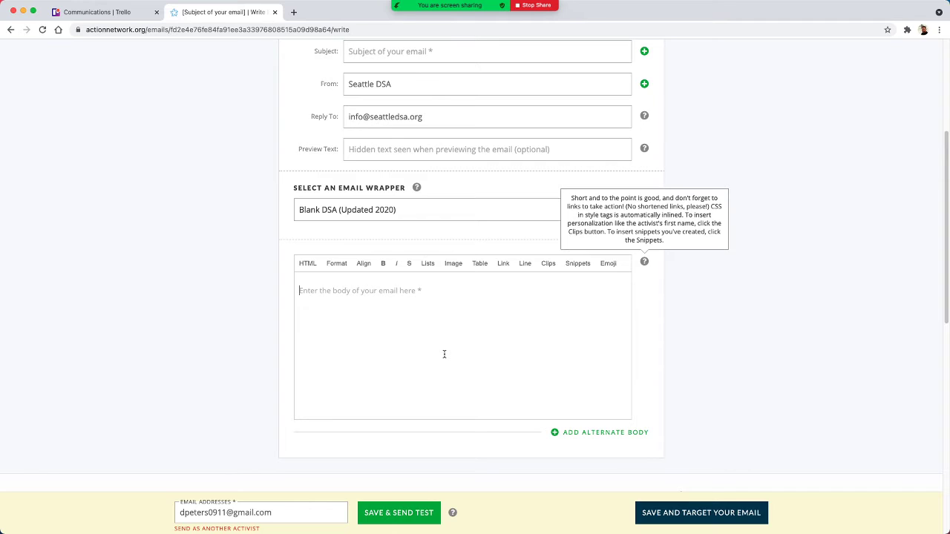
# - Enter the greeting "Hello District 2" at the start of the email body
pyautogui.write('Helllo')
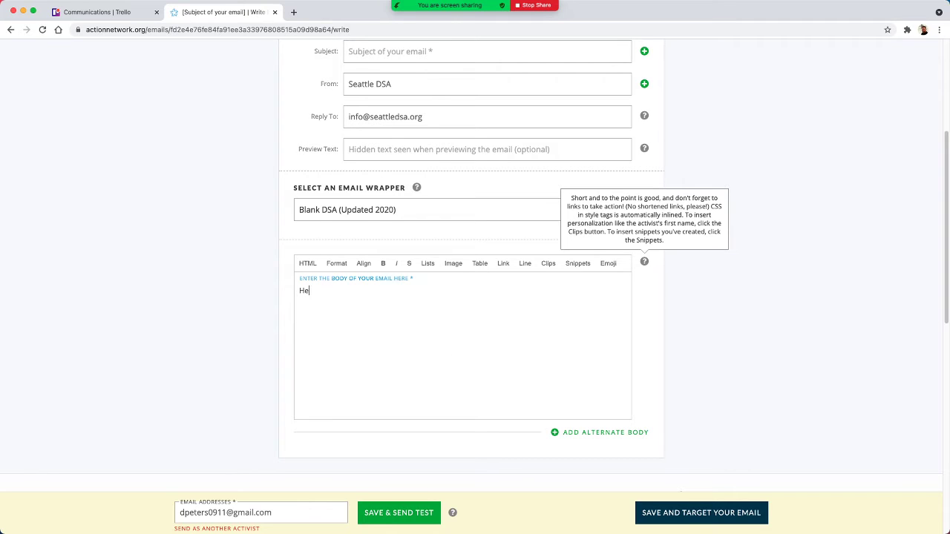
pyautogui.press('BackSpace')
pyautogui.press('BackSpace')
pyautogui.write('o Dist')
pyautogui.write('rict 2   ')
pyautogui.write('We are can')
pyautogui.write('cellling')
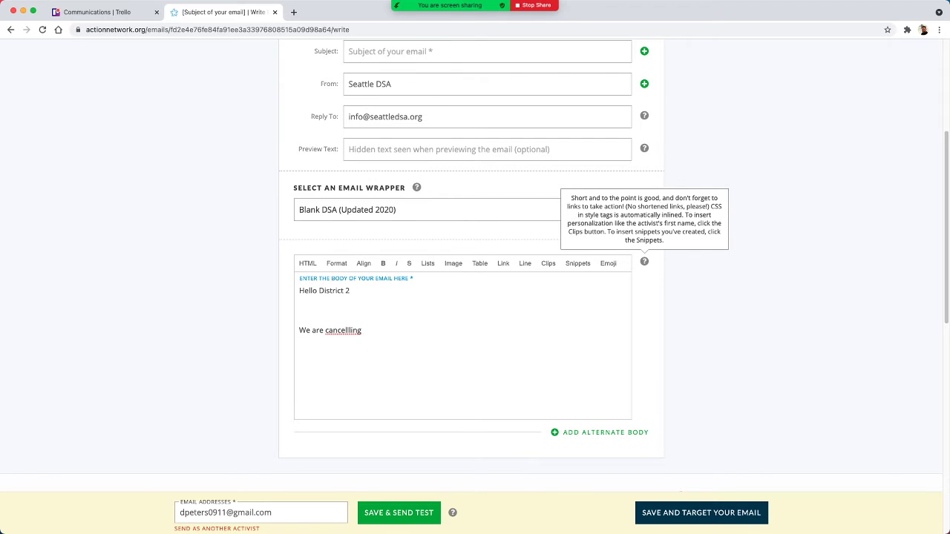
pyautogui.write(" today's event due to extreme he")
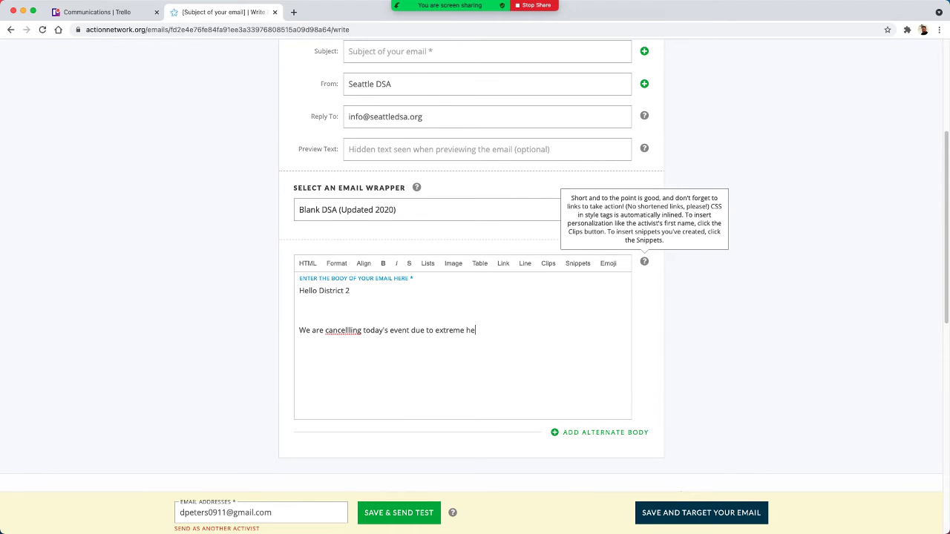
# - Write "We are cancellling today's event due to extreme heat." below the greeting in the email body
pyautogui.write('at.')
# - Correct the misspelled word in the body to "canceling" and remove the extra blank line below the greeting
pyautogui.rightClick(349, 334)
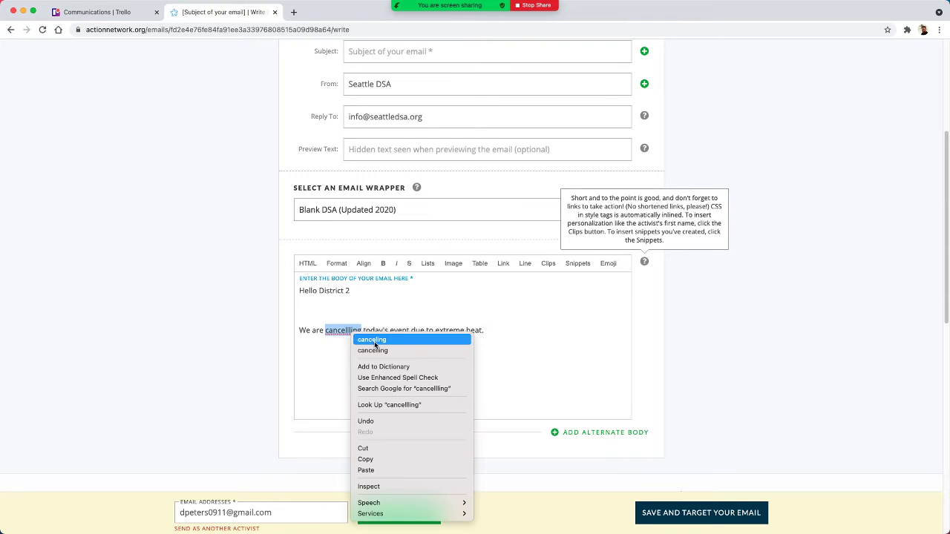
pyautogui.click(356, 341)
pyautogui.click(327, 306)
pyautogui.press('BackSpace')
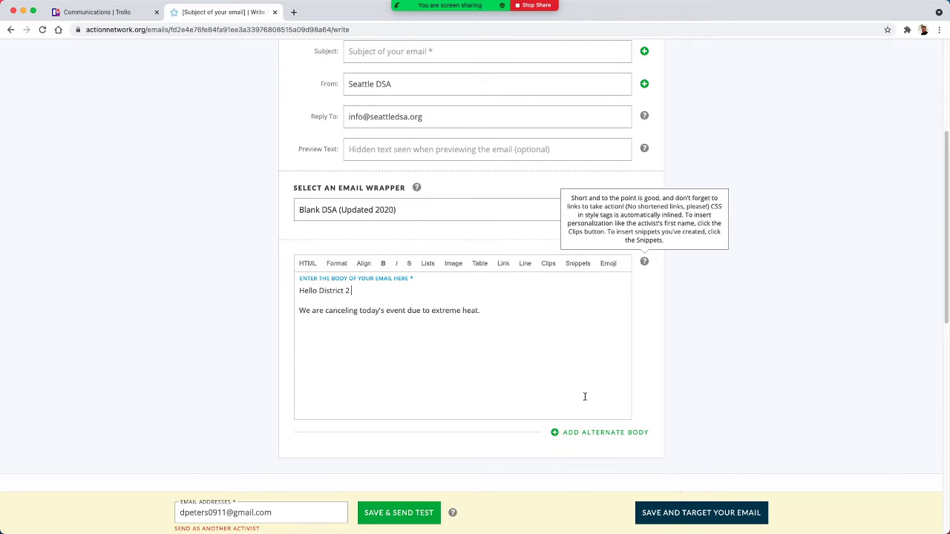
# - Set the email's subject to "TEST: Training Email" and save it to continue to the targeting stage
pyautogui.click(701, 513)
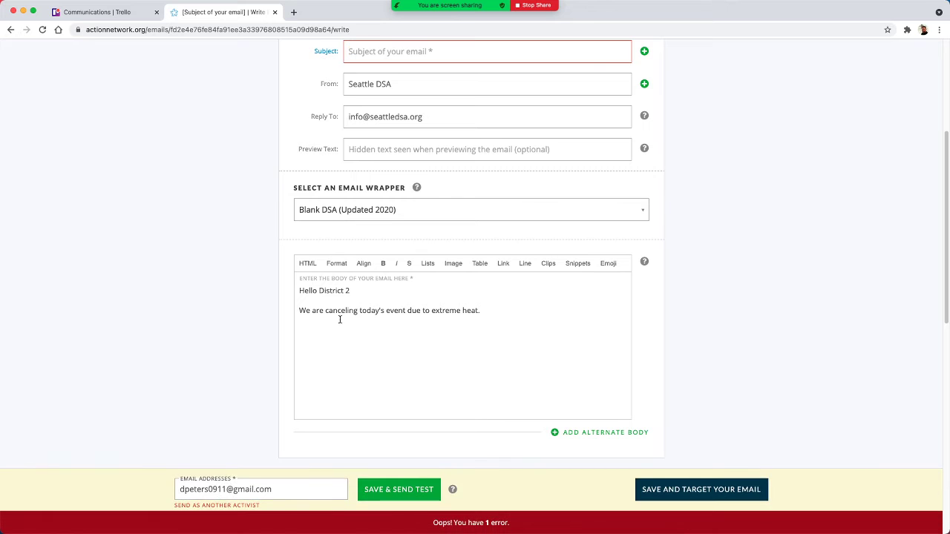
pyautogui.scroll(-1, 403, 299)
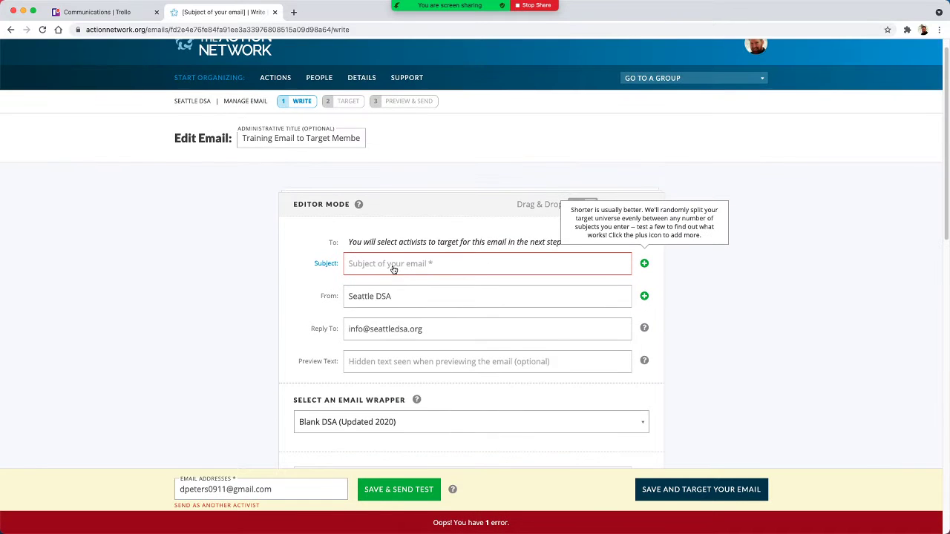
pyautogui.write('T')
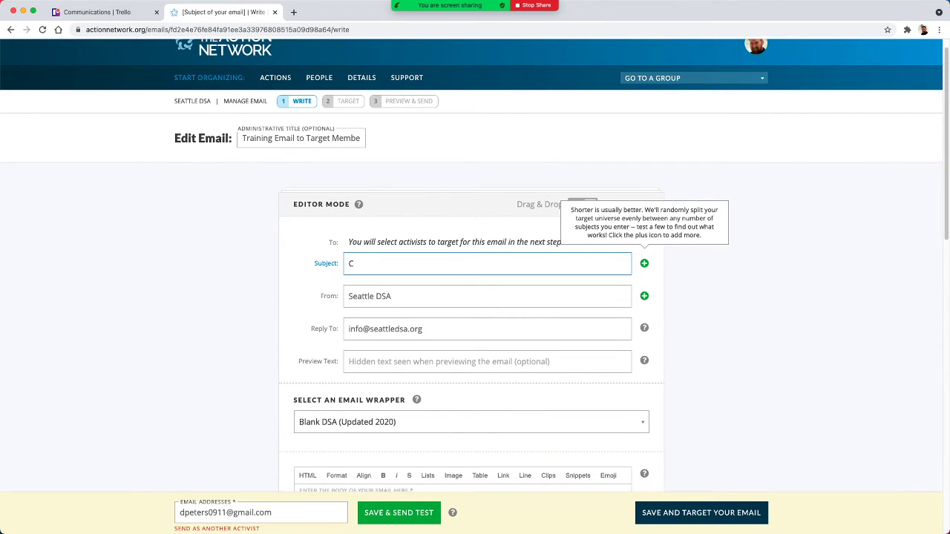
pyautogui.write('EST: Training Email')
pyautogui.click(695, 513)
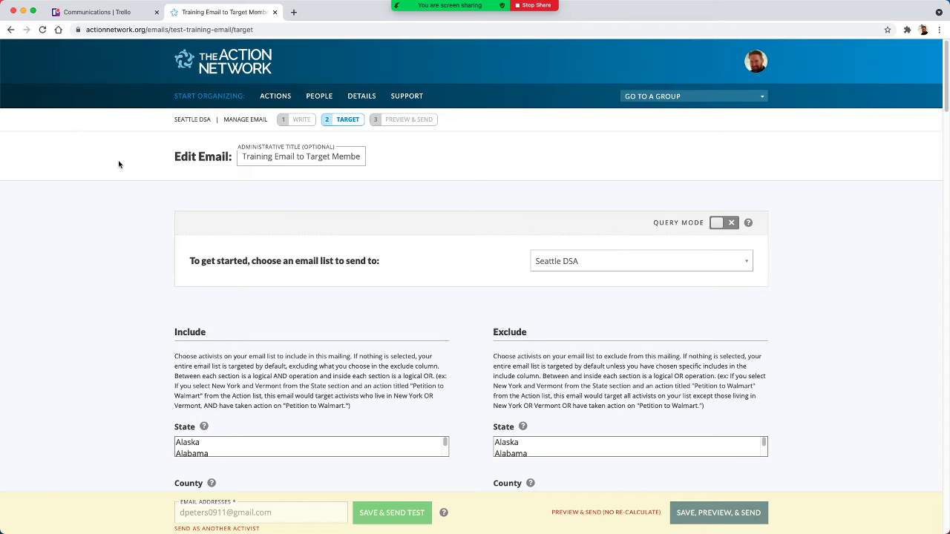
# - Look over the Include and Exclude criteria available for targeting the email's recipients
pyautogui.scroll(-1, 339, 303)
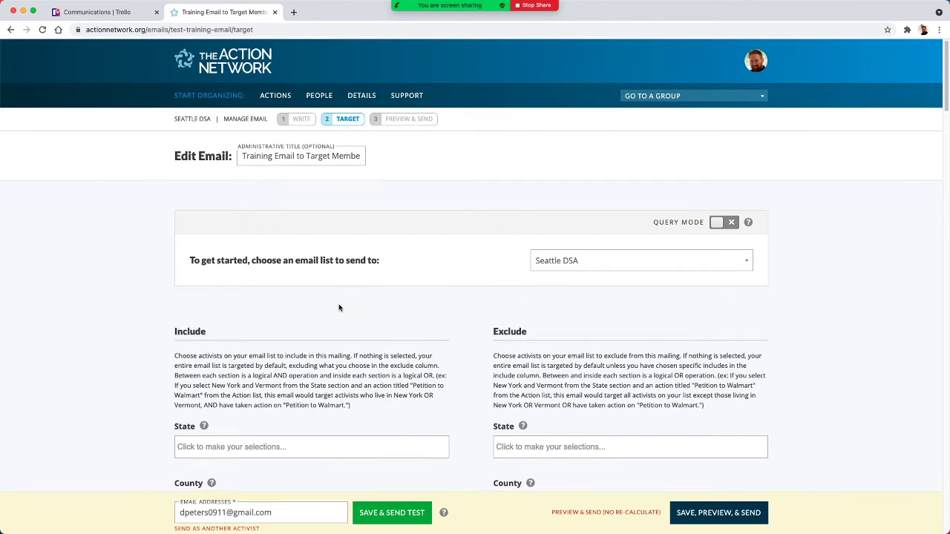
pyautogui.scroll(-15, 290, 179)
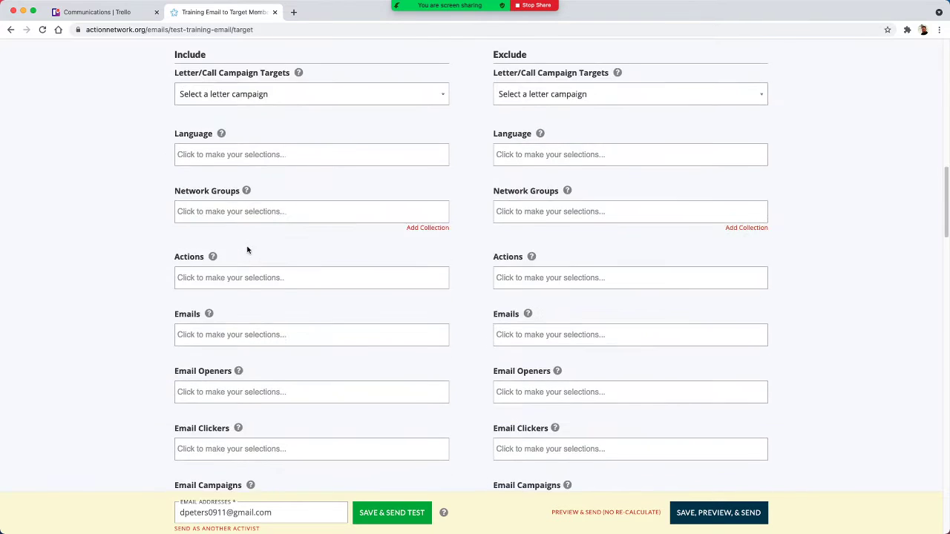
pyautogui.scroll(-2, 269, 296)
pyautogui.scroll(16, 272, 275)
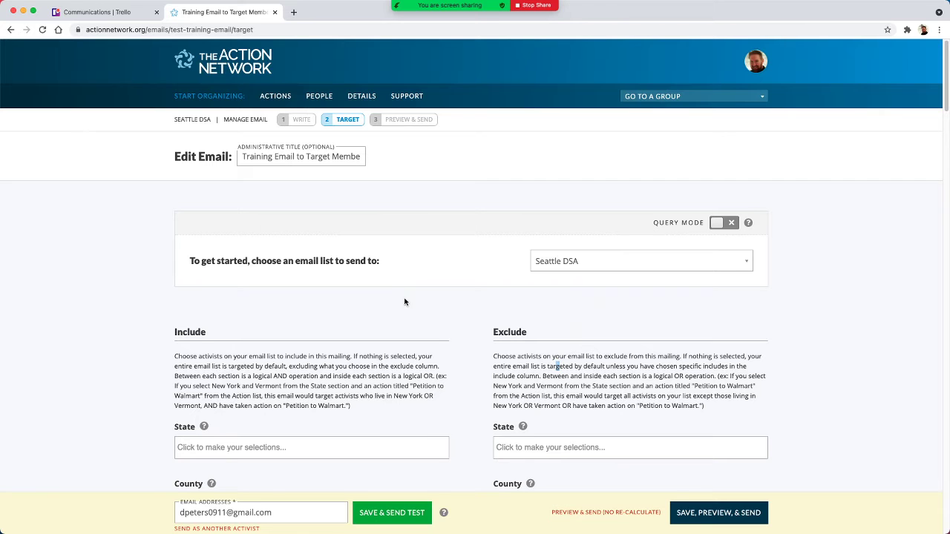
# - Include the saved query "SDSA Total Members (Both In Good Standing or Lapsed)" in the email's targeting
pyautogui.scroll(-10, 405, 302)
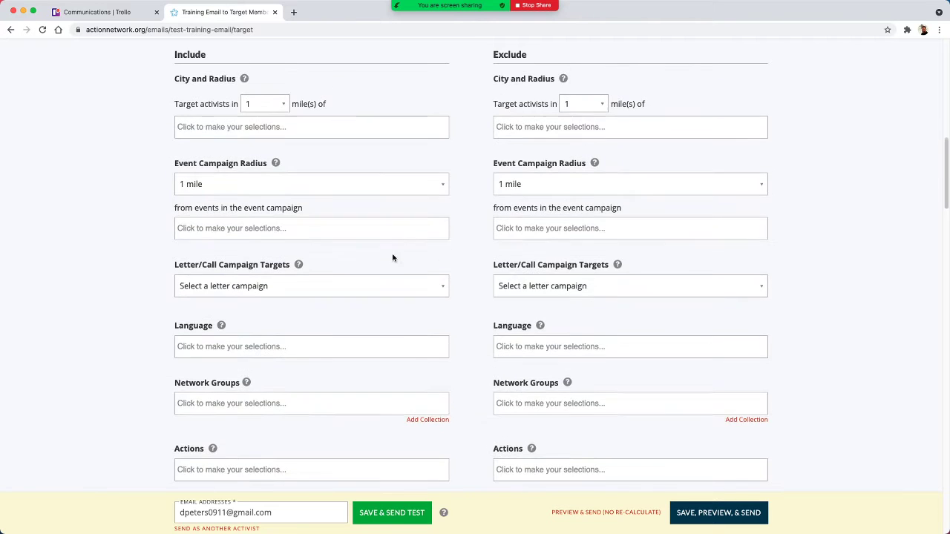
pyautogui.scroll(-6, 414, 258)
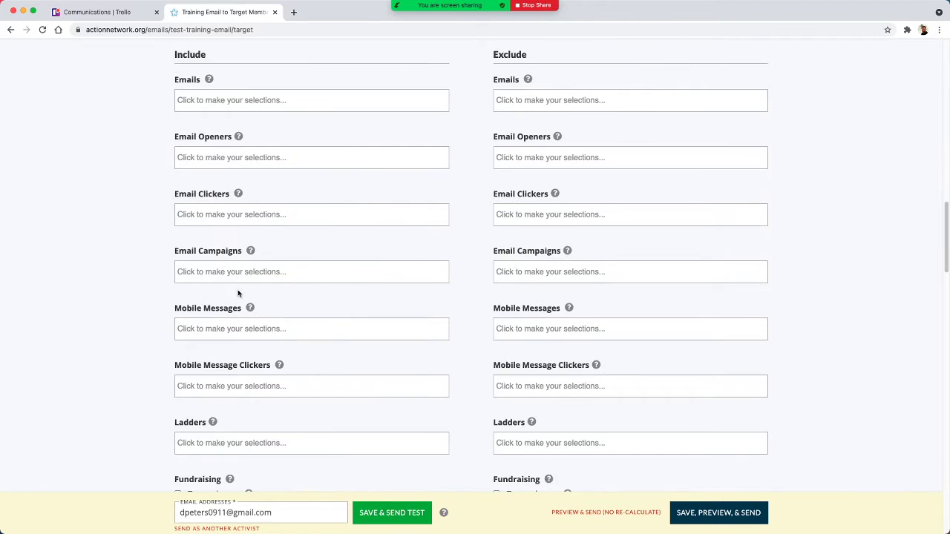
pyautogui.scroll(-3, 240, 293)
pyautogui.scroll(-10, 263, 311)
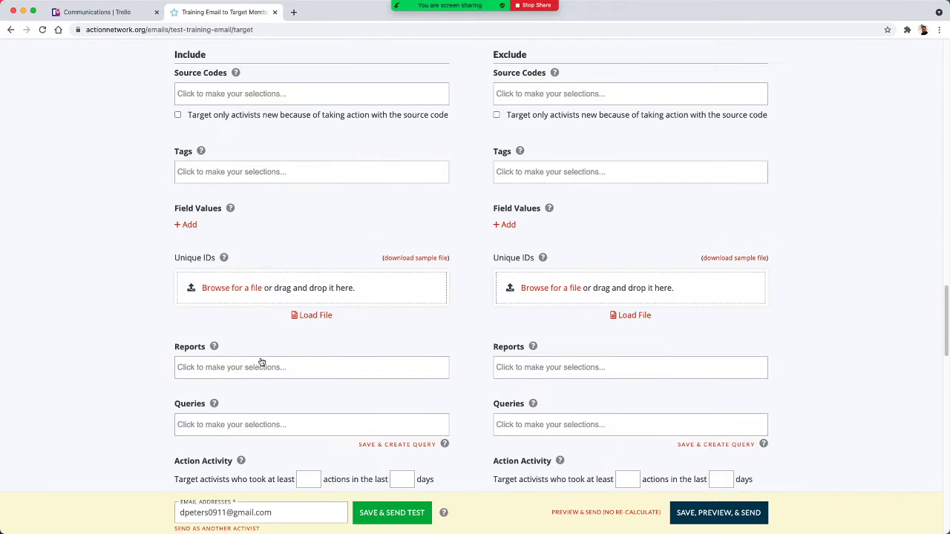
pyautogui.scroll(-1, 261, 363)
pyautogui.click(202, 250)
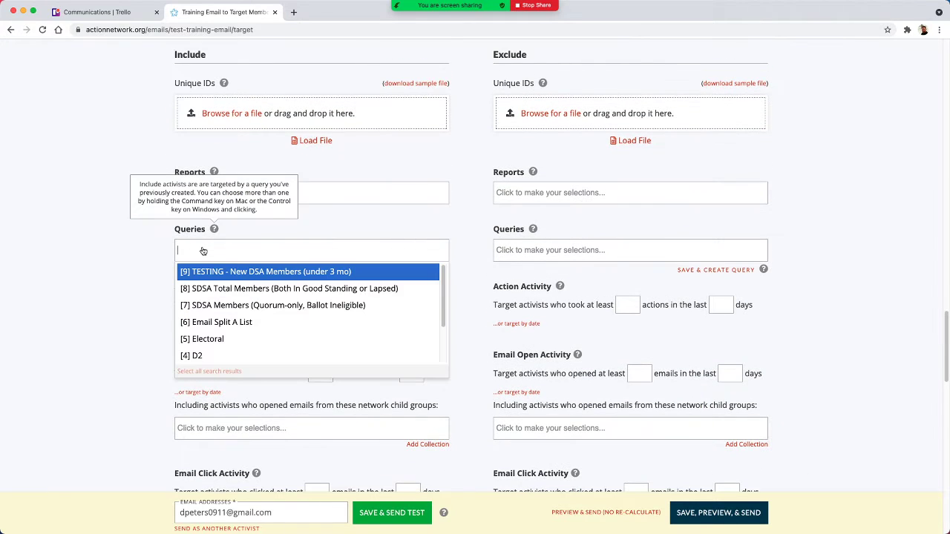
pyautogui.click(226, 293)
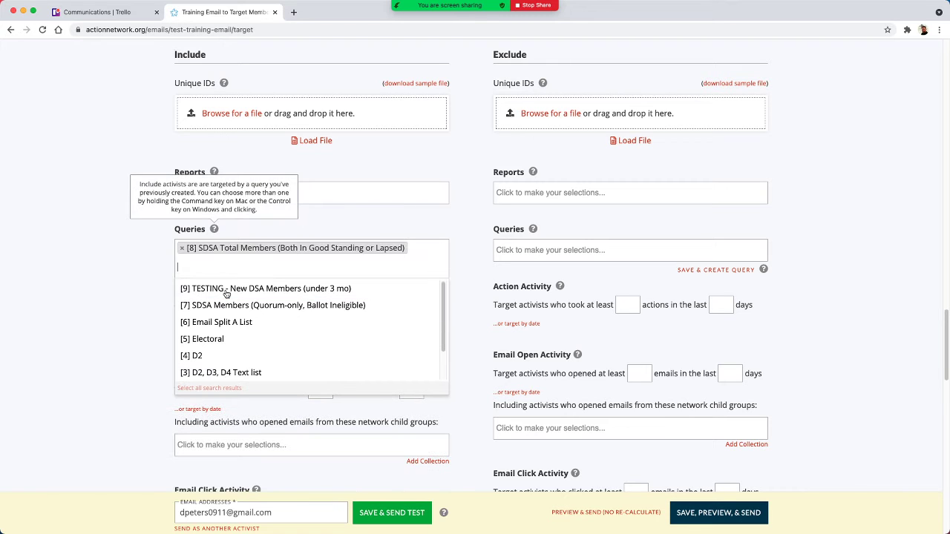
pyautogui.click(123, 271)
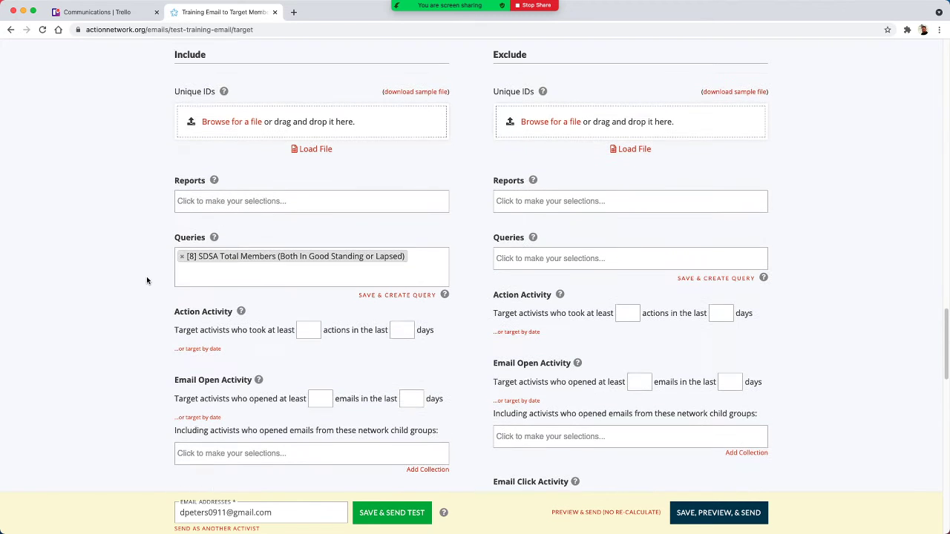
# - Search the Include reports for "District" and look through the matching reports
pyautogui.click(208, 208)
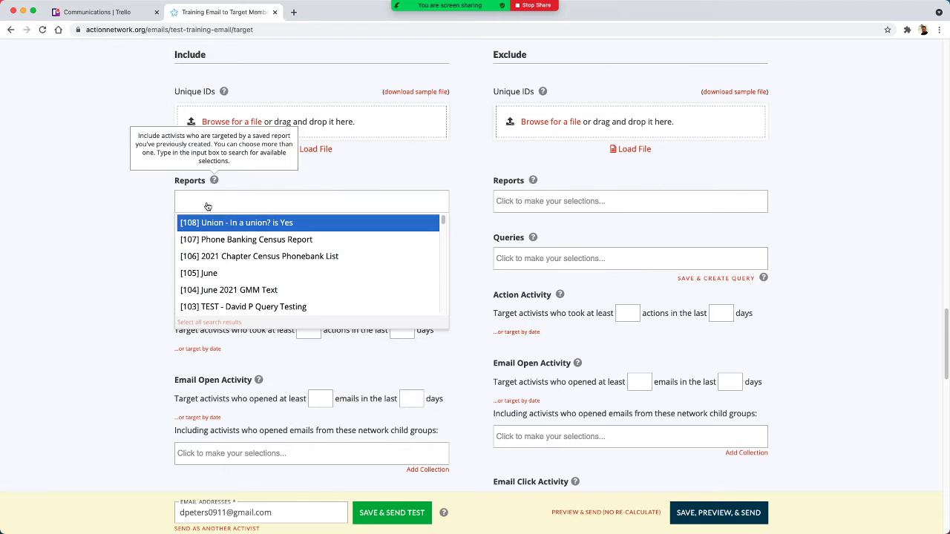
pyautogui.write('D')
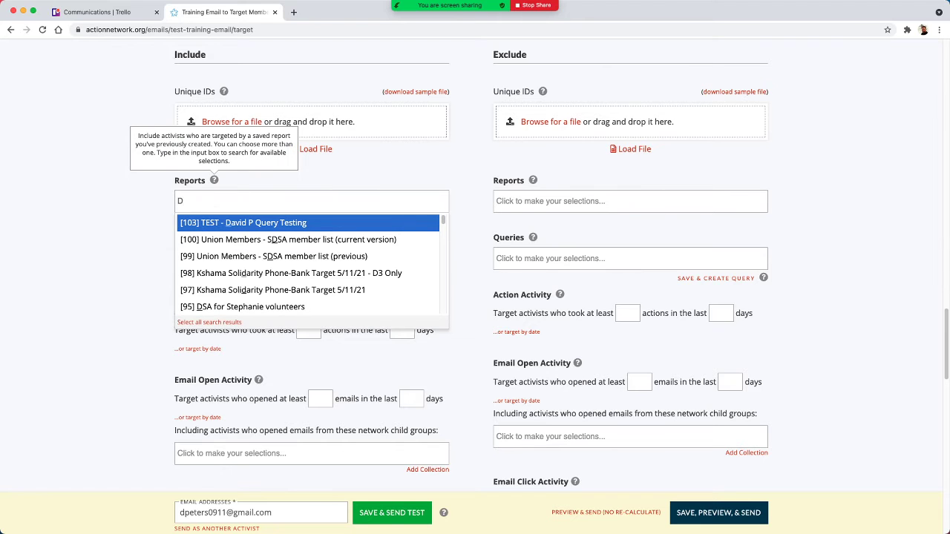
pyautogui.write('s')
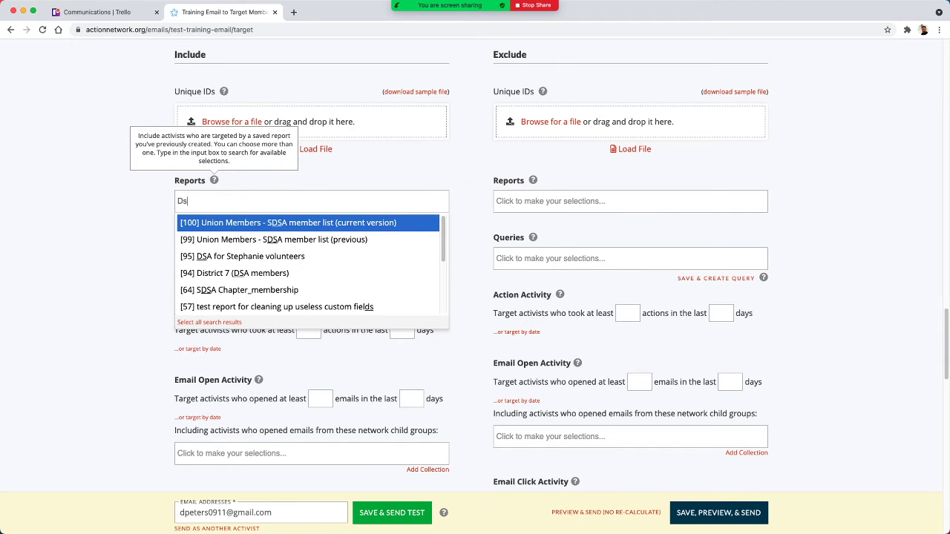
pyautogui.press('BackSpace')
pyautogui.write('is')
pyautogui.press('BackSpace')
pyautogui.press('BackSpace')
pyautogui.press('BackSpace')
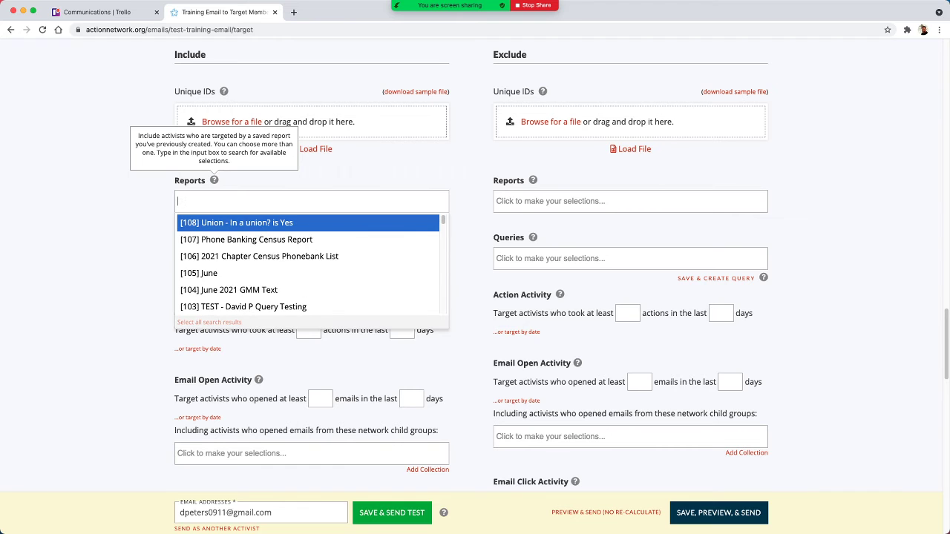
pyautogui.write('Dist')
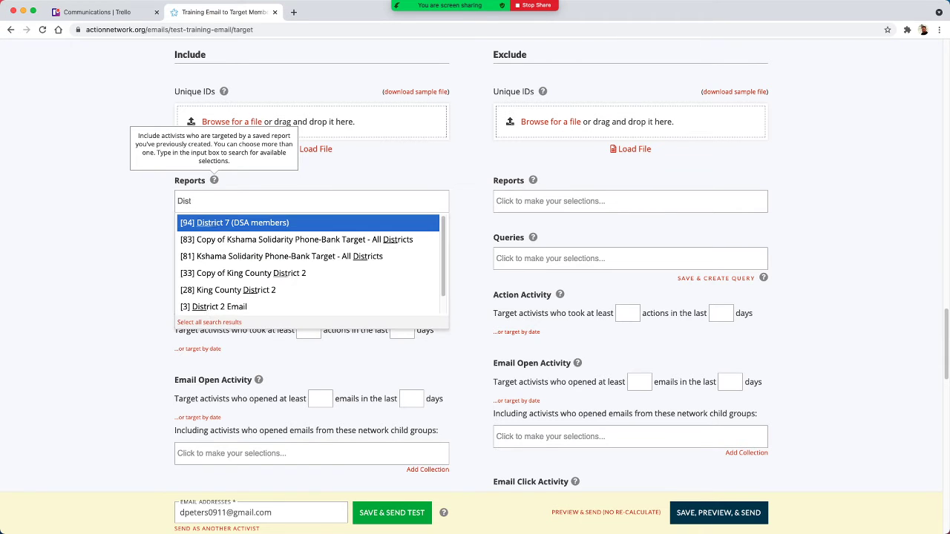
pyautogui.write('rict')
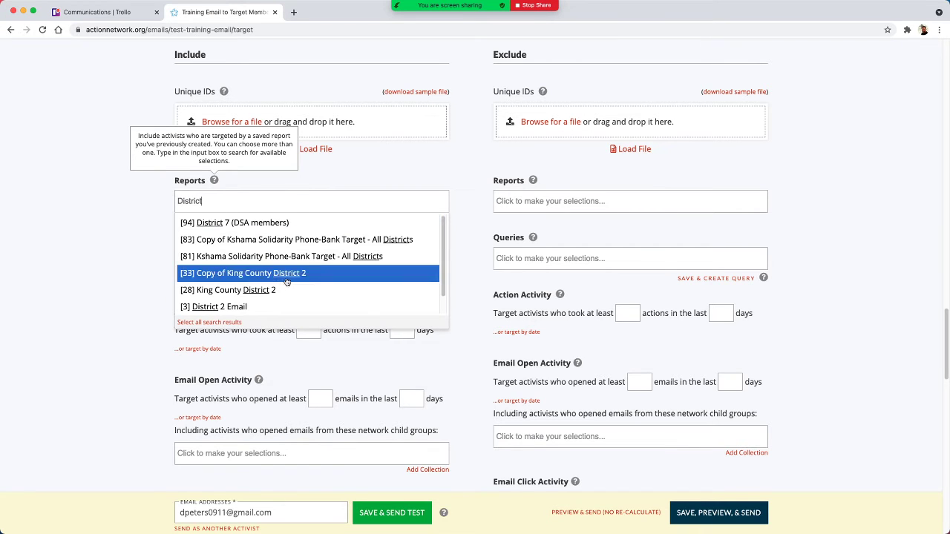
pyautogui.scroll(-1, 286, 282)
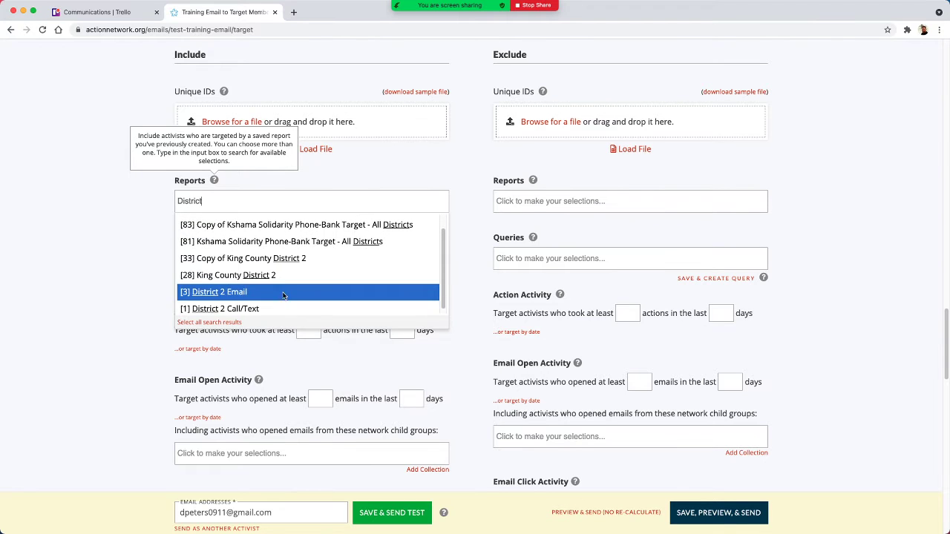
pyautogui.scroll(1, 284, 286)
pyautogui.scroll(-1, 290, 266)
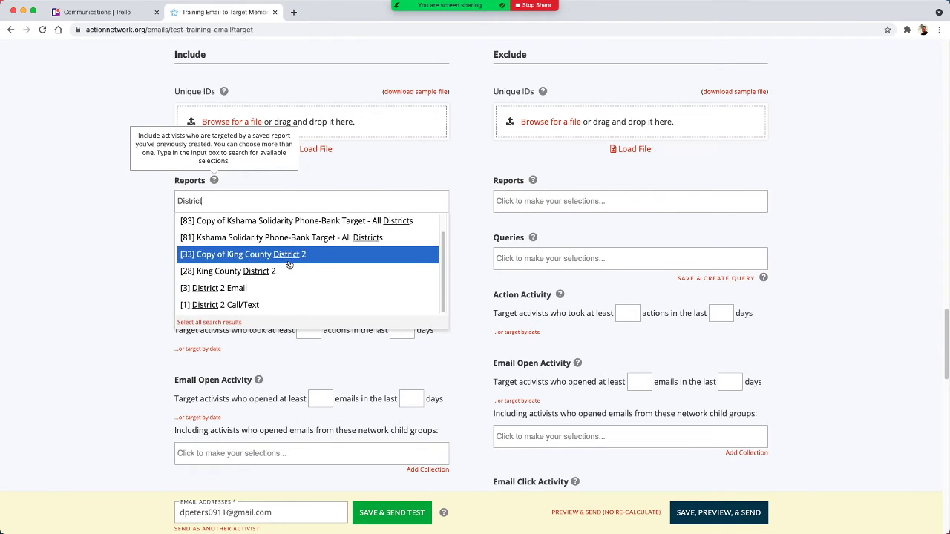
pyautogui.scroll(1, 290, 268)
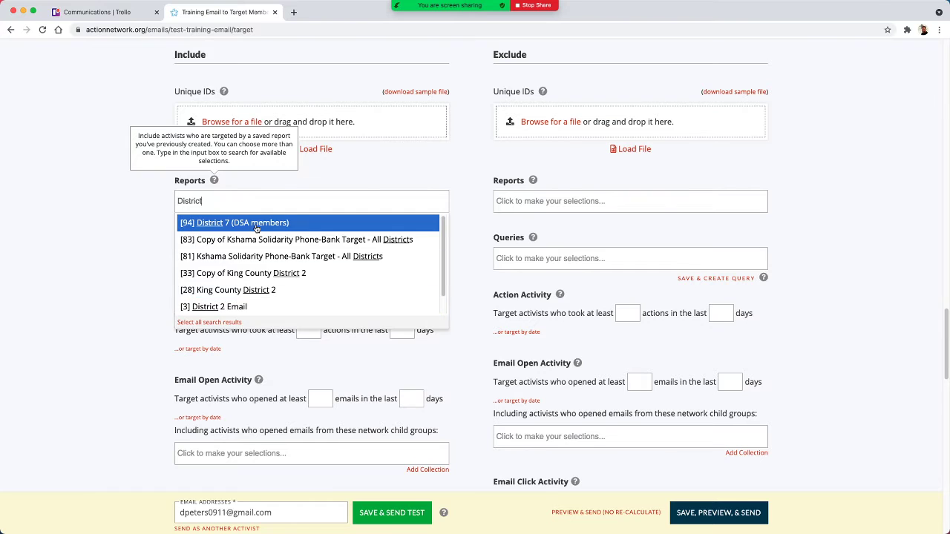
pyautogui.scroll(-1, 257, 294)
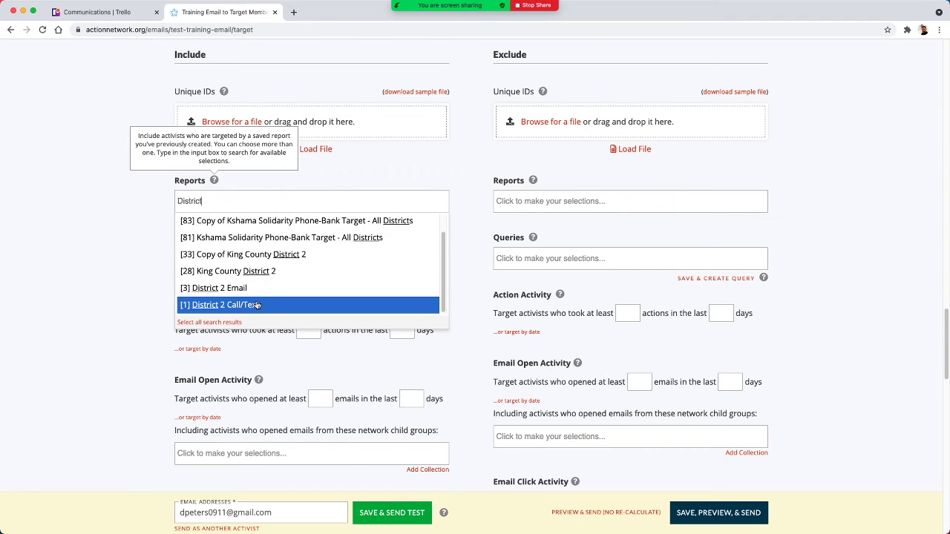
# - Narrow the report search to "District 2" and include the "District 2 Email" report in the targeting
pyautogui.write('2')
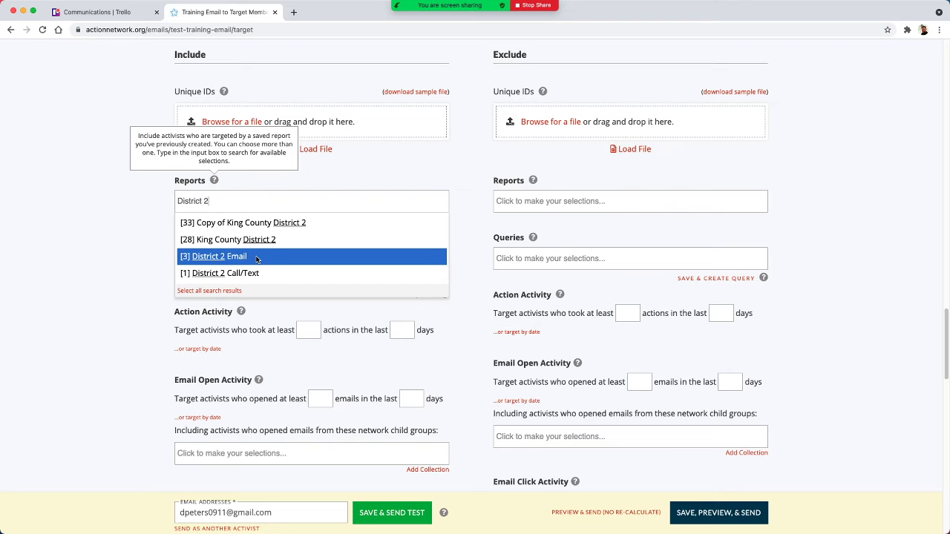
pyautogui.click(257, 258)
pyautogui.click(57, 334)
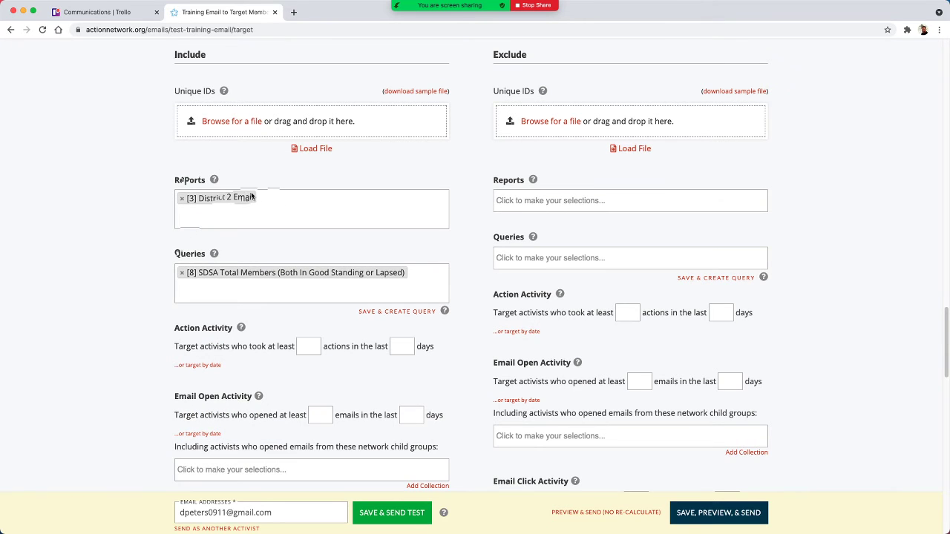
# - Save the targeting and go to the preview stage to review the message and its targeting summary
pyautogui.scroll(-5, 95, 247)
pyautogui.scroll(3, 98, 238)
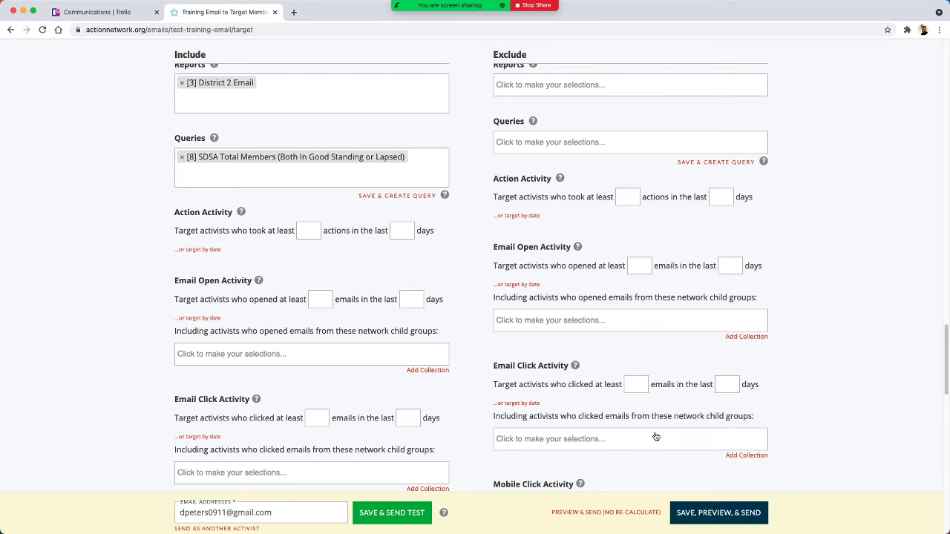
pyautogui.click(719, 522)
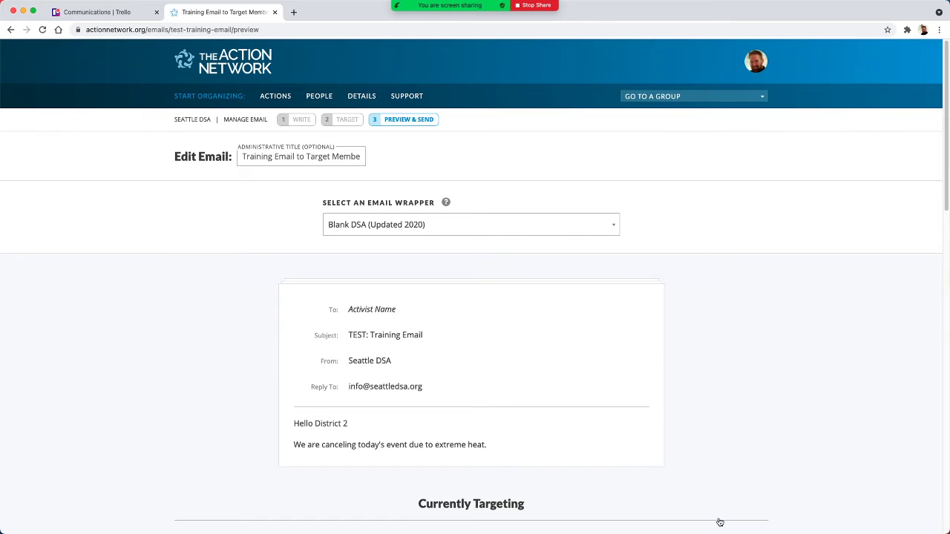
pyautogui.scroll(-5, 395, 248)
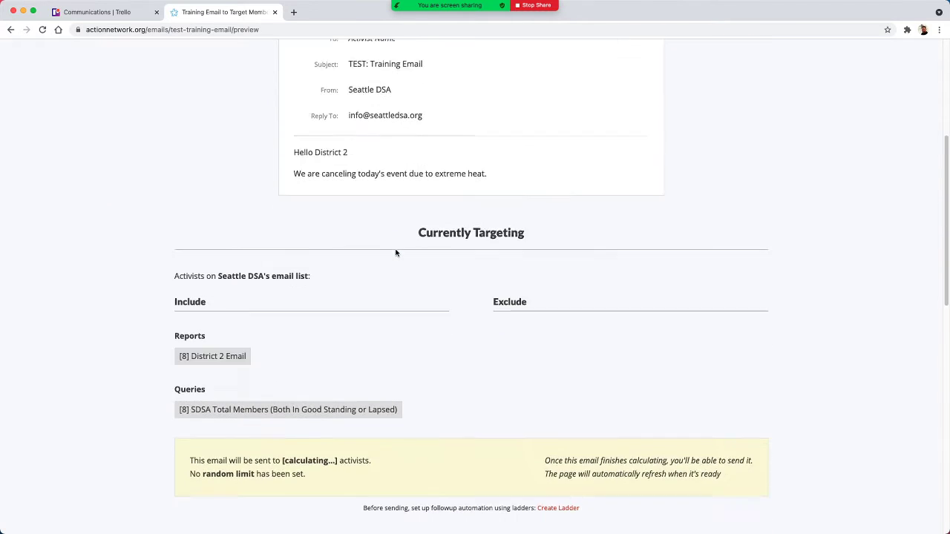
pyautogui.scroll(-3, 395, 253)
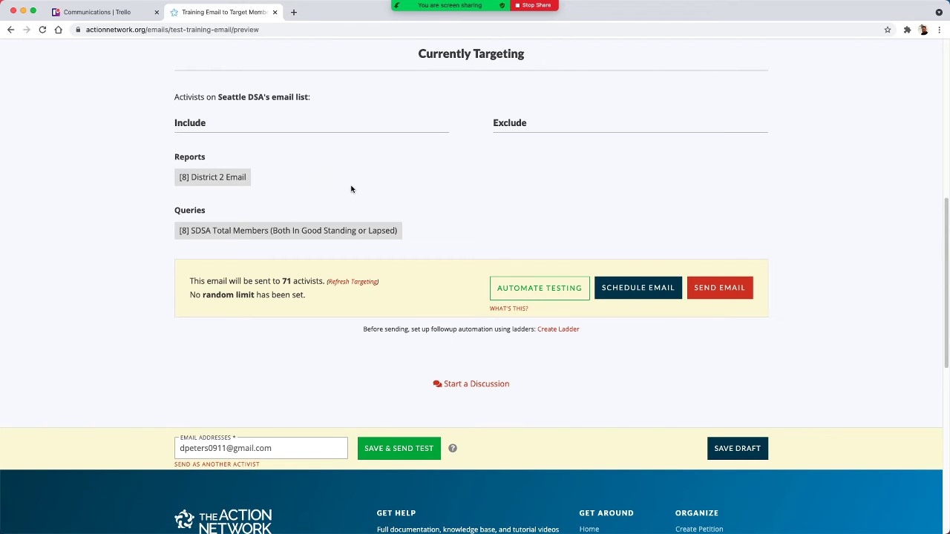
pyautogui.scroll(1, 353, 189)
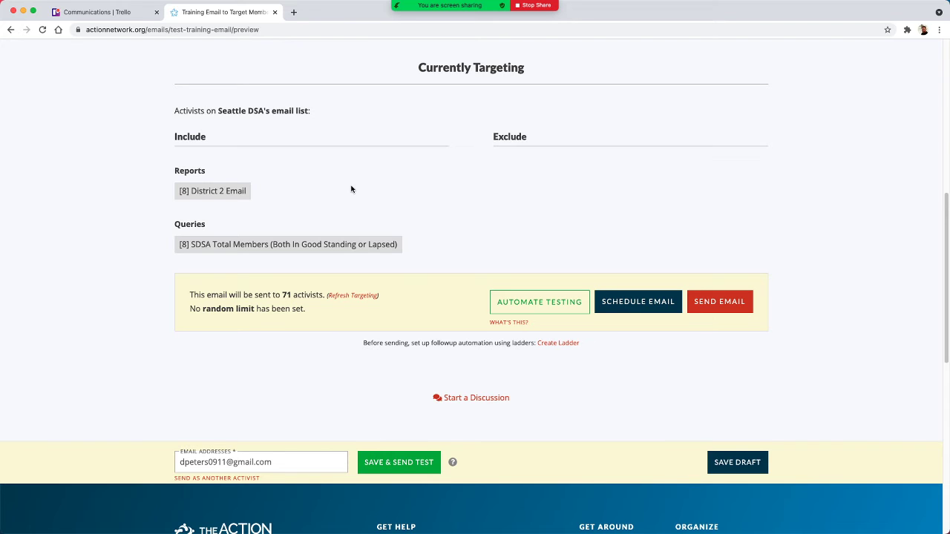
pyautogui.scroll(2, 436, 218)
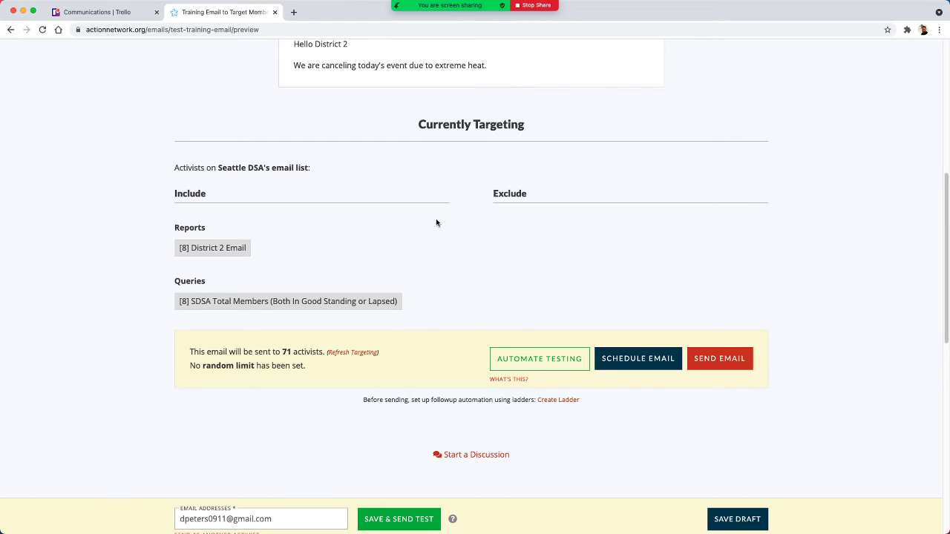
# - Open the email's scheduling options to view the available ways to time the send
pyautogui.scroll(-1, 404, 173)
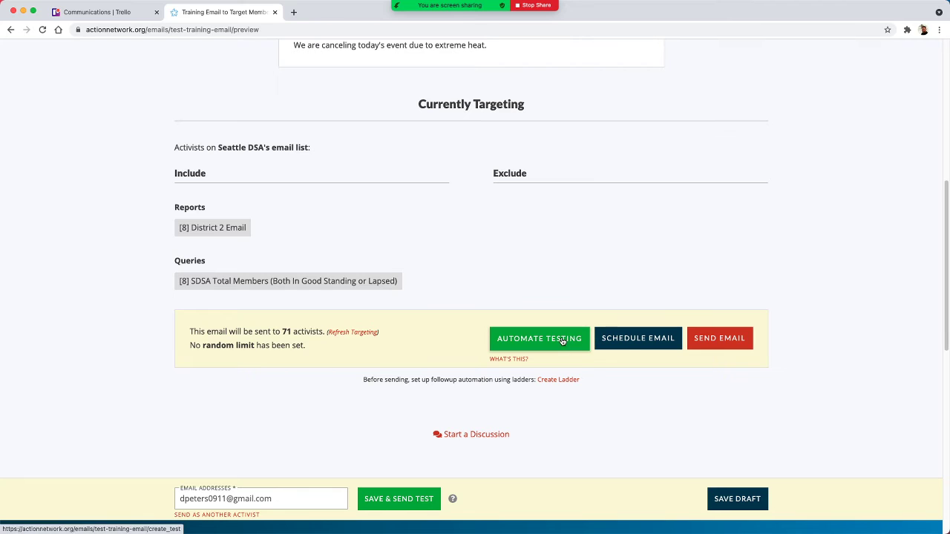
pyautogui.click(628, 341)
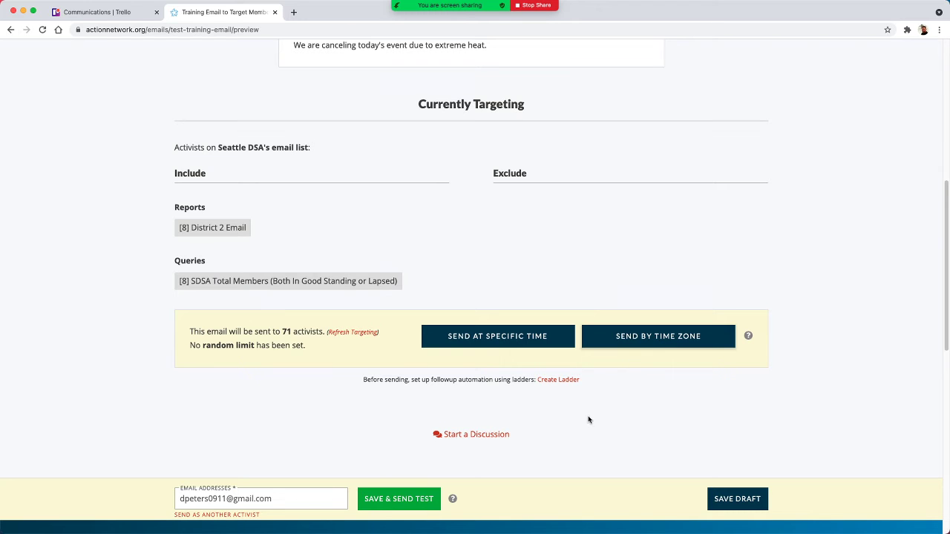
pyautogui.scroll(1, 559, 430)
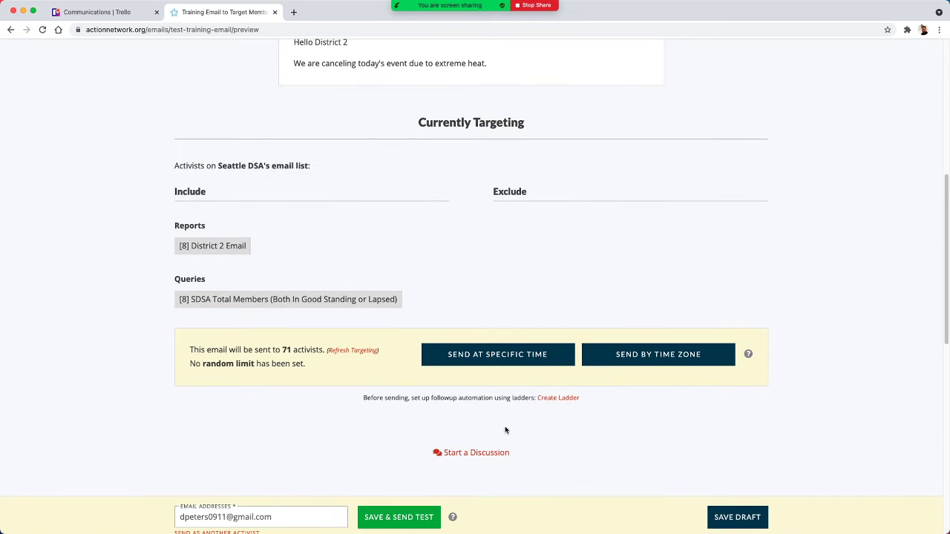
# - Return to the targeting stage and remove the District 2 Email report and SDSA Total Members query from the Include criteria
pyautogui.scroll(10, 505, 431)
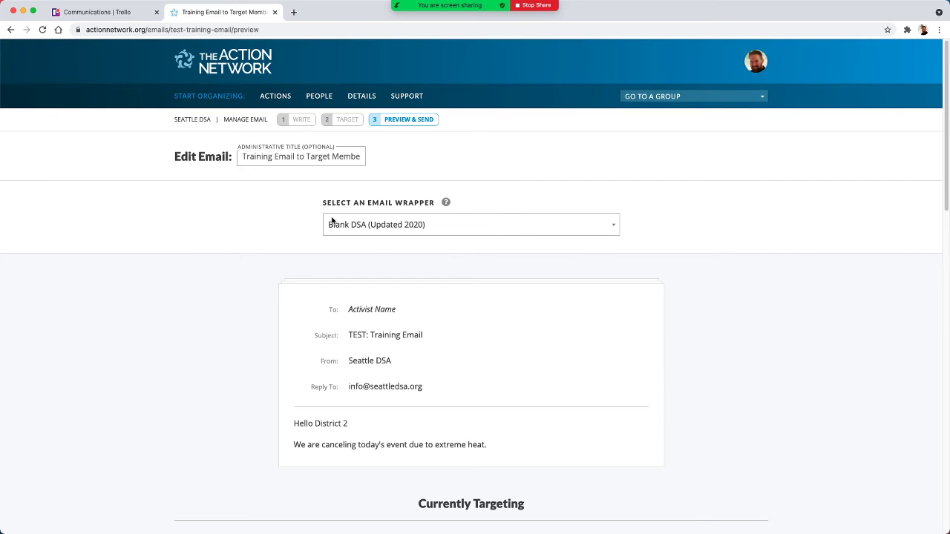
pyautogui.click(342, 121)
pyautogui.scroll(-2, 443, 288)
pyautogui.scroll(-15, 448, 283)
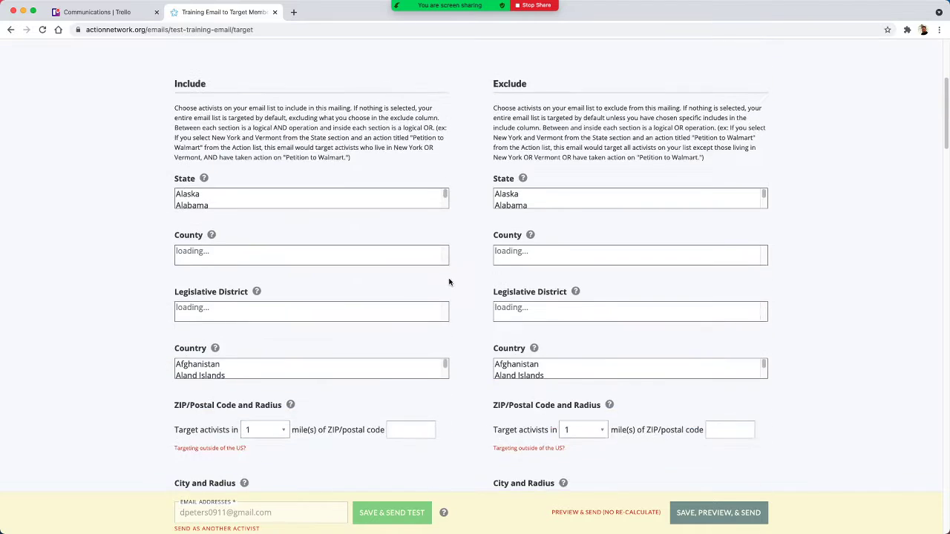
pyautogui.scroll(-10, 449, 276)
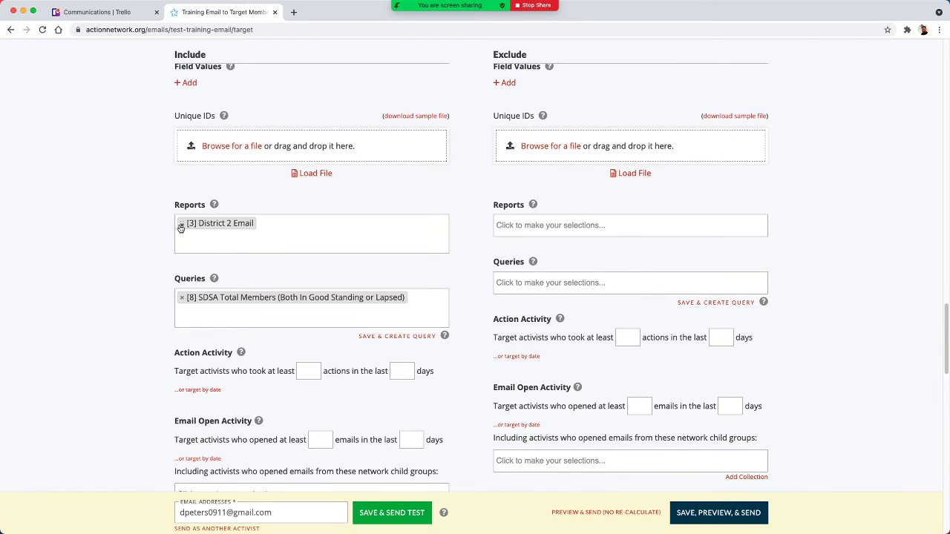
pyautogui.click(181, 223)
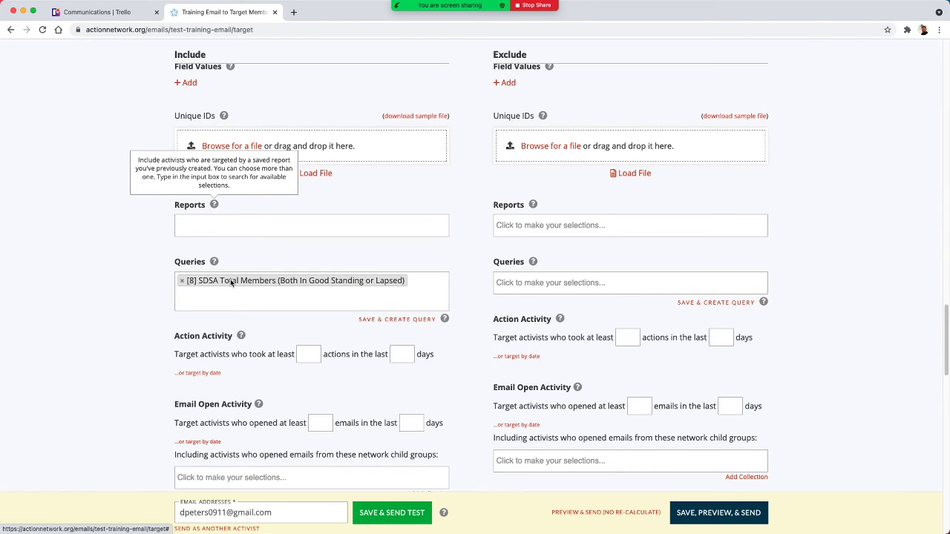
pyautogui.click(182, 282)
# - Exclude the saved query "SDSA Total Members (Both In Good Standing or Lapsed)" from the email's targeting
pyautogui.click(550, 283)
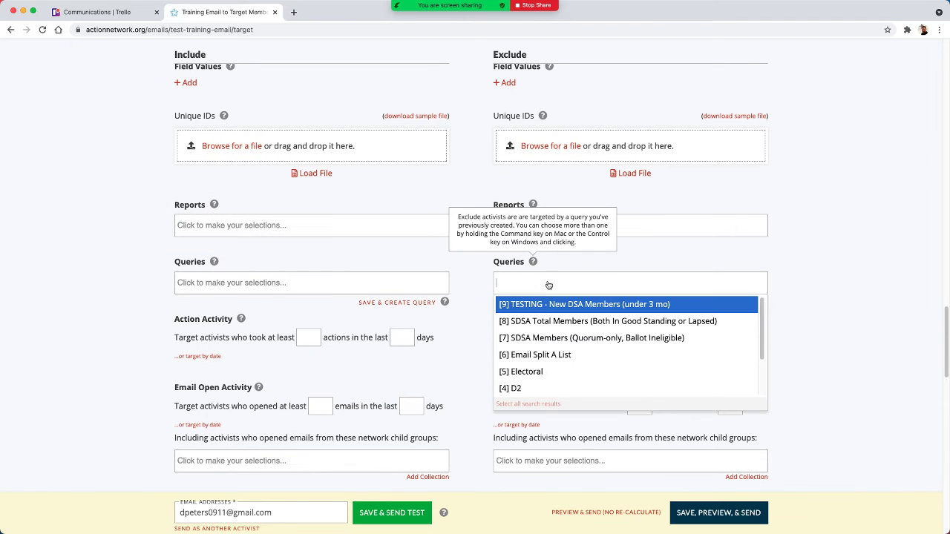
pyautogui.click(570, 327)
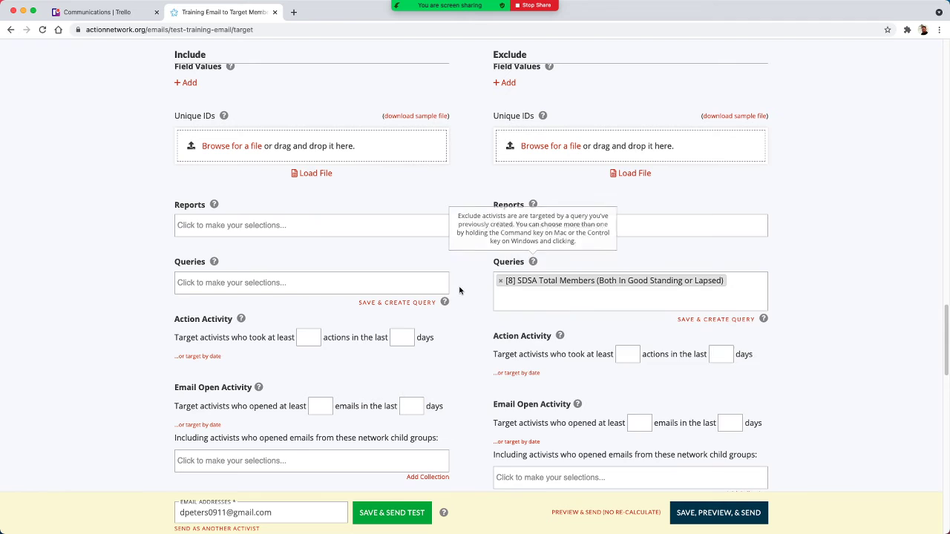
pyautogui.scroll(3, 372, 249)
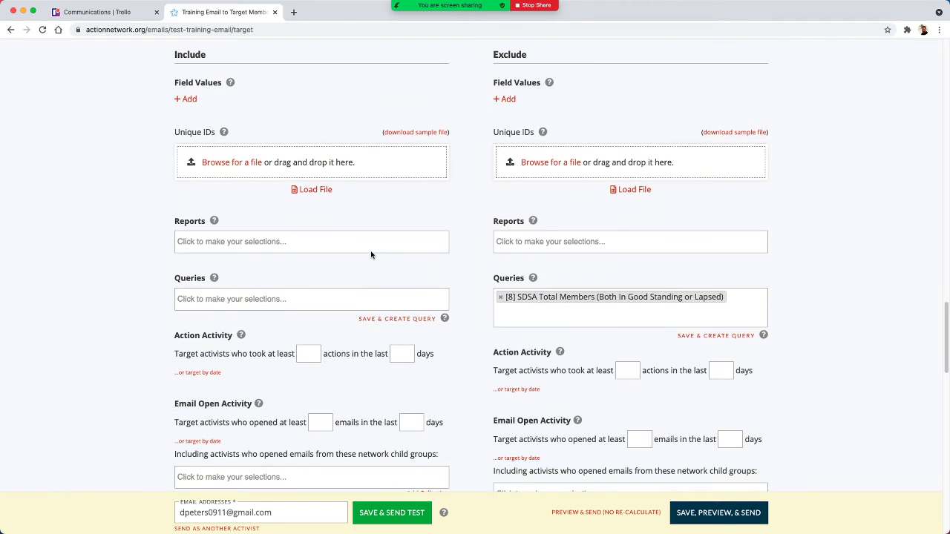
# - Add the event "Electoral July 2021 (Electoral Committee)" to the Actions criteria in the email's Include targeting
pyautogui.scroll(-15, 346, 238)
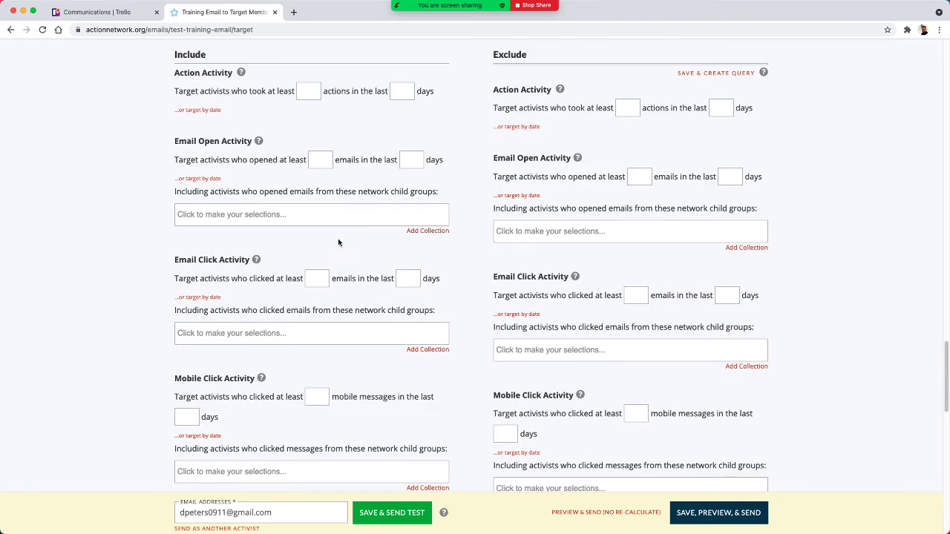
pyautogui.scroll(2, 292, 278)
pyautogui.scroll(15, 289, 272)
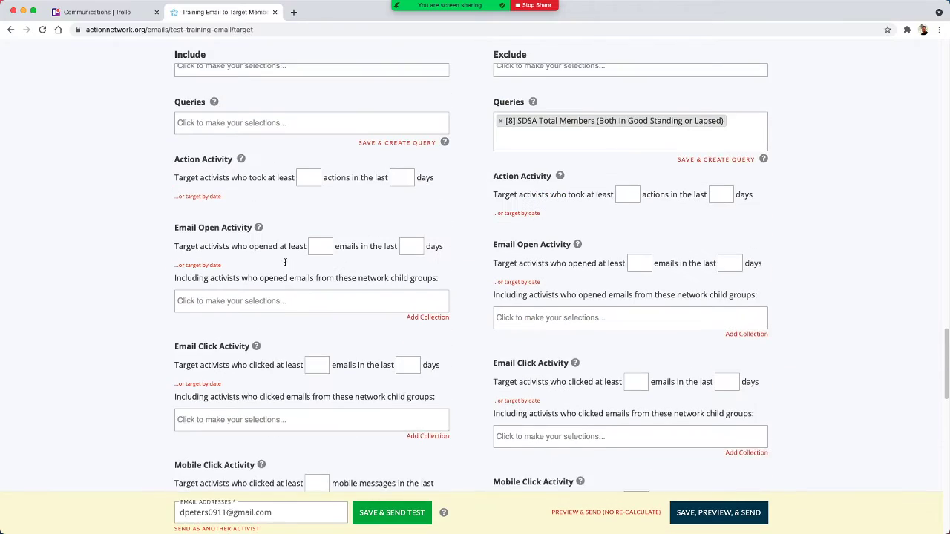
pyautogui.scroll(10, 285, 265)
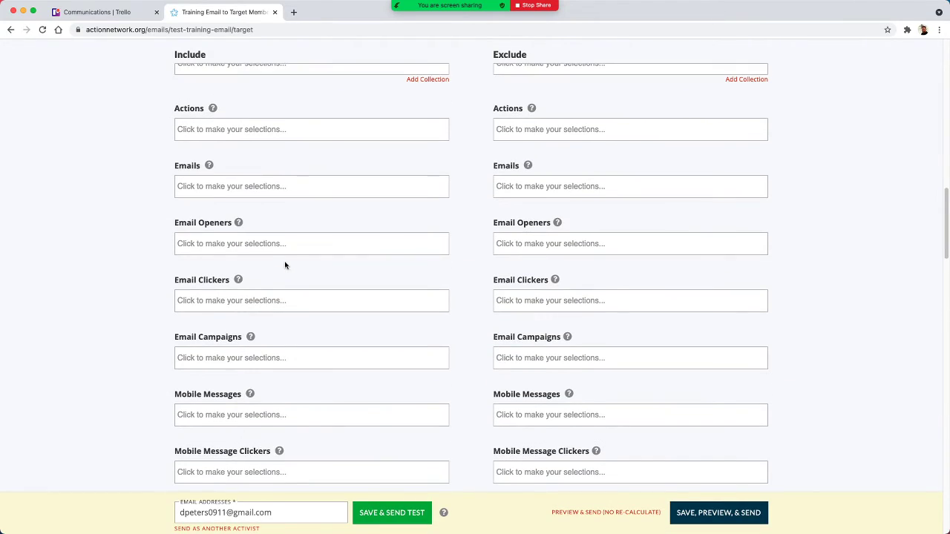
pyautogui.scroll(3, 286, 265)
pyautogui.click(202, 335)
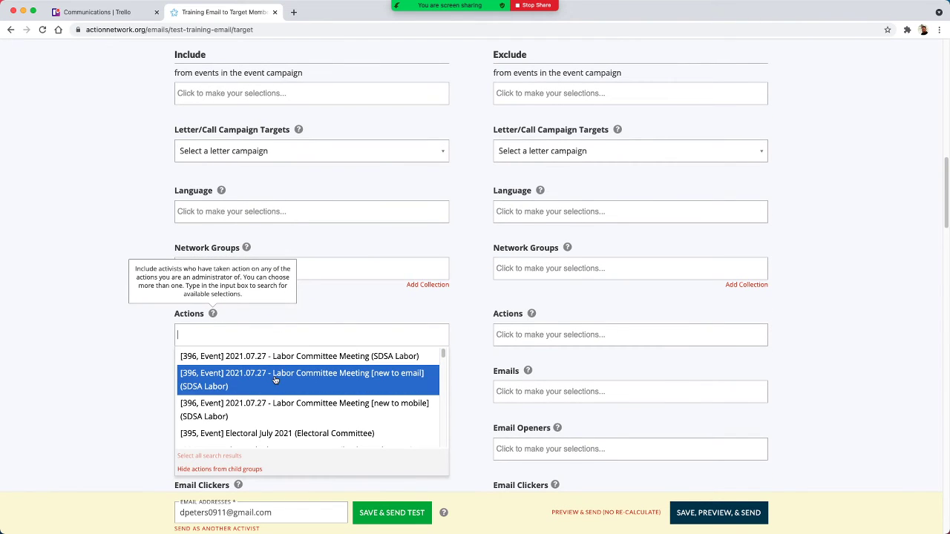
pyautogui.scroll(-3, 378, 385)
pyautogui.scroll(-3, 378, 385)
pyautogui.scroll(5, 378, 385)
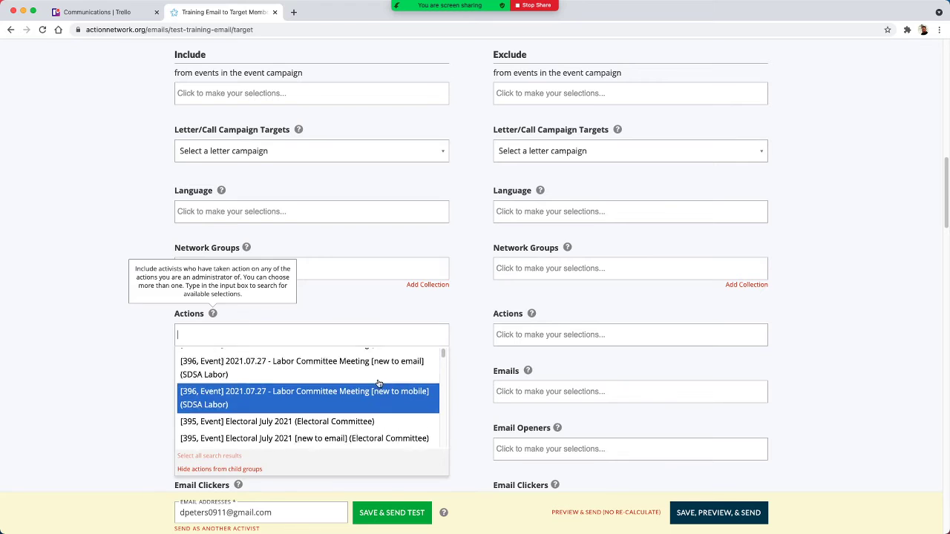
pyautogui.scroll(-3, 379, 385)
pyautogui.scroll(3, 379, 386)
pyautogui.scroll(-2, 379, 383)
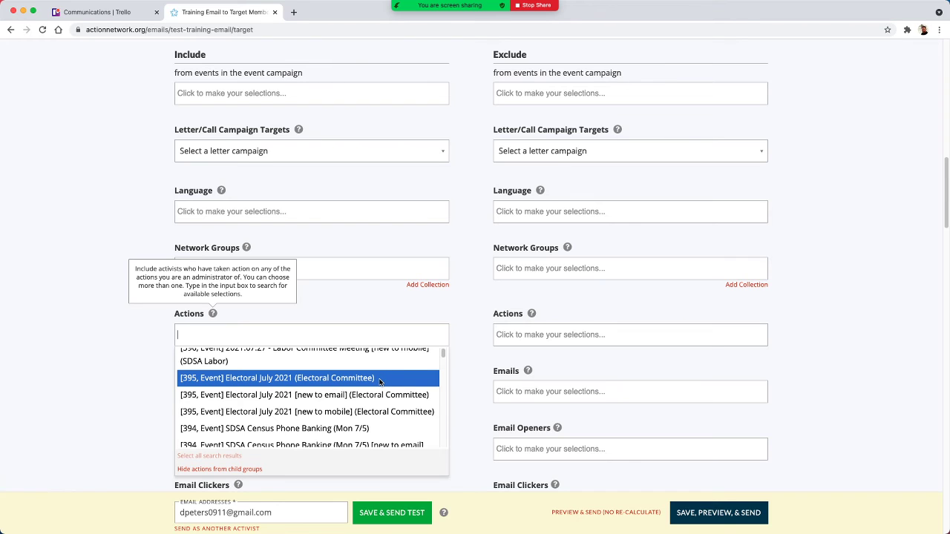
pyautogui.click(380, 380)
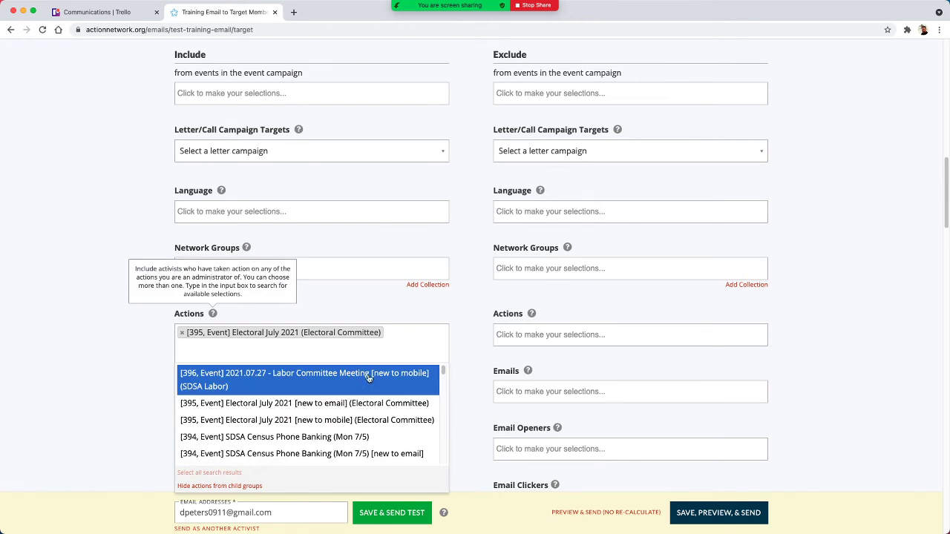
pyautogui.click(104, 352)
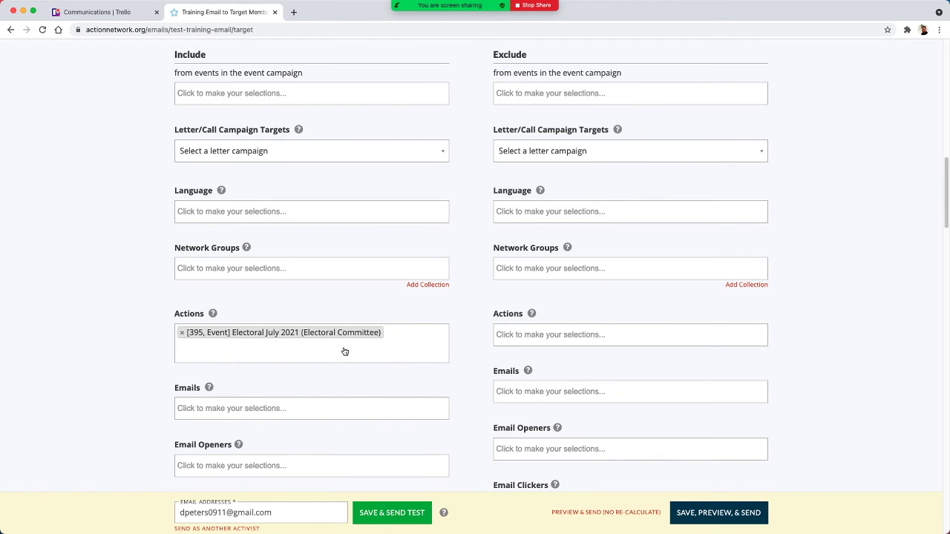
# - Save the targeting with the included event and excluded members query, and check the targeting summary in the preview stage
pyautogui.scroll(-6, 450, 329)
pyautogui.scroll(-7, 455, 328)
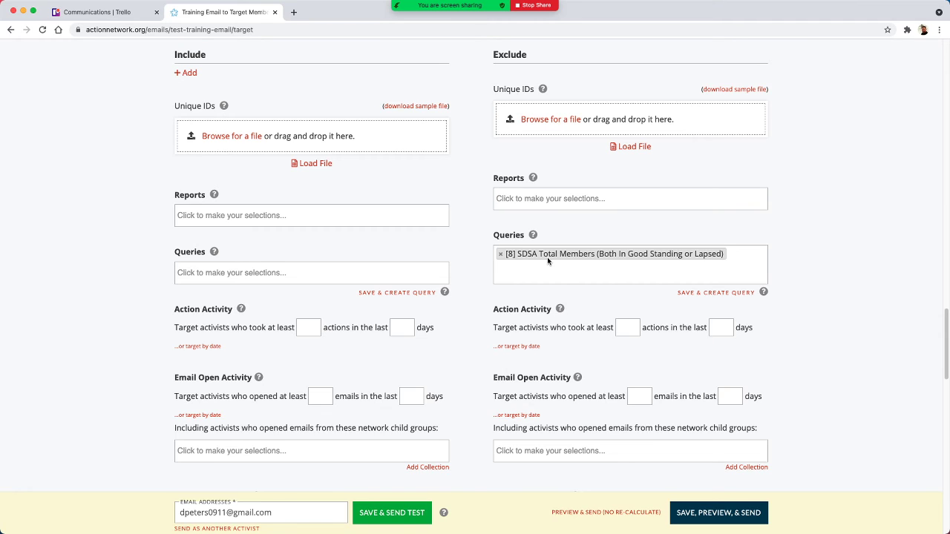
pyautogui.click(719, 513)
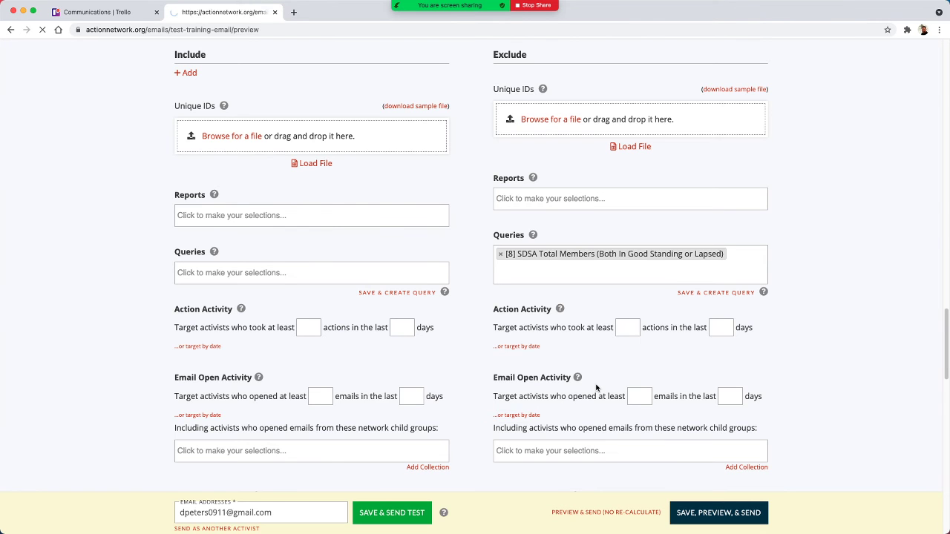
pyautogui.scroll(-1, 601, 368)
pyautogui.scroll(-3, 601, 289)
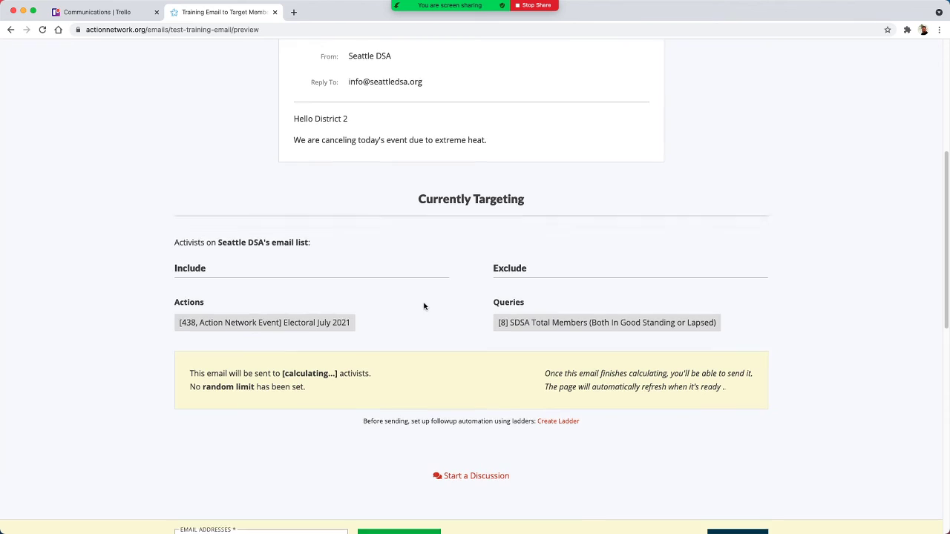
pyautogui.scroll(1, 424, 307)
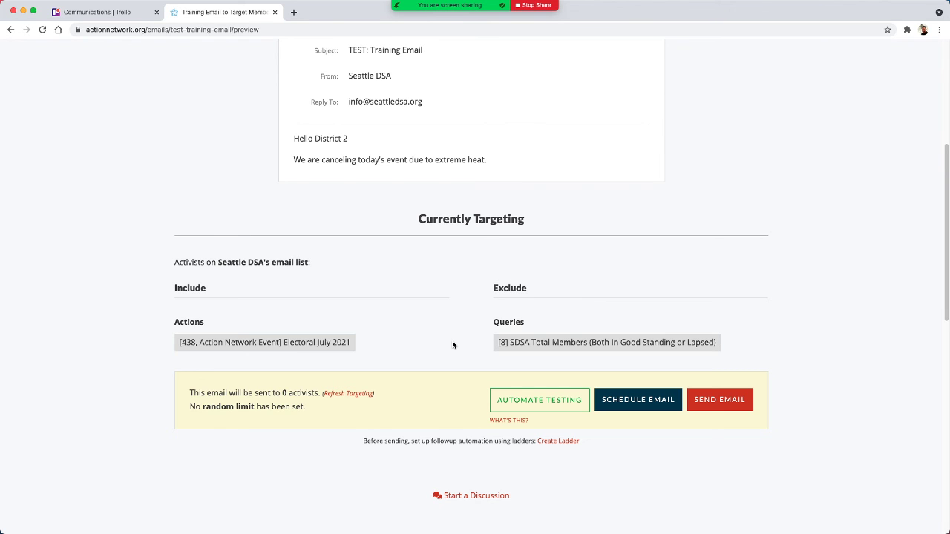
# - Return to the writing stage and review the email's subject, sender, reply-to, wrapper and body
pyautogui.scroll(4, 443, 337)
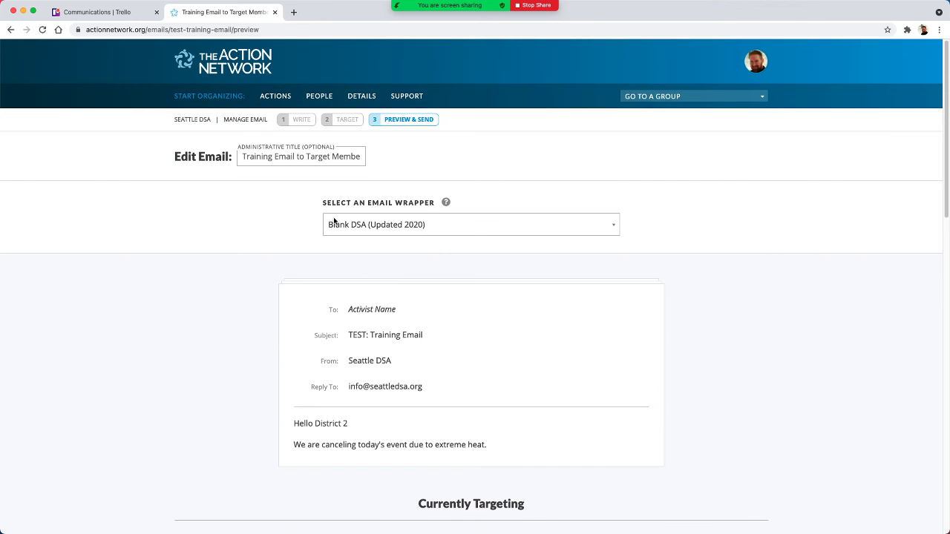
pyautogui.click(328, 100)
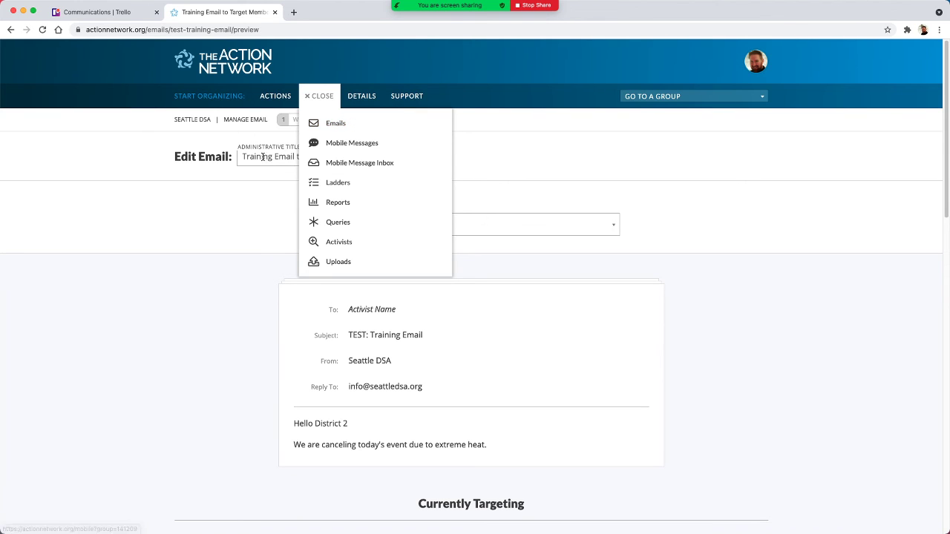
pyautogui.click(178, 213)
pyautogui.click(301, 119)
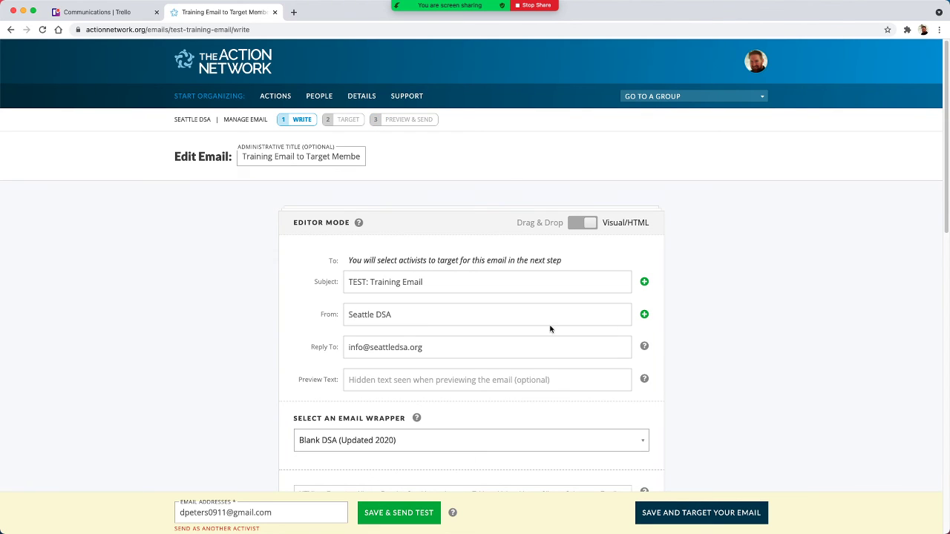
pyautogui.scroll(-1, 622, 267)
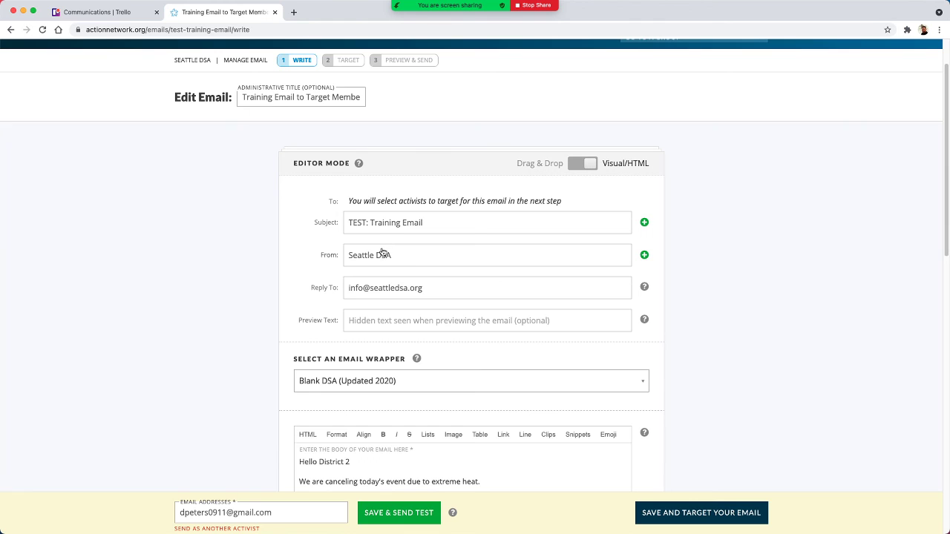
pyautogui.scroll(-1, 477, 266)
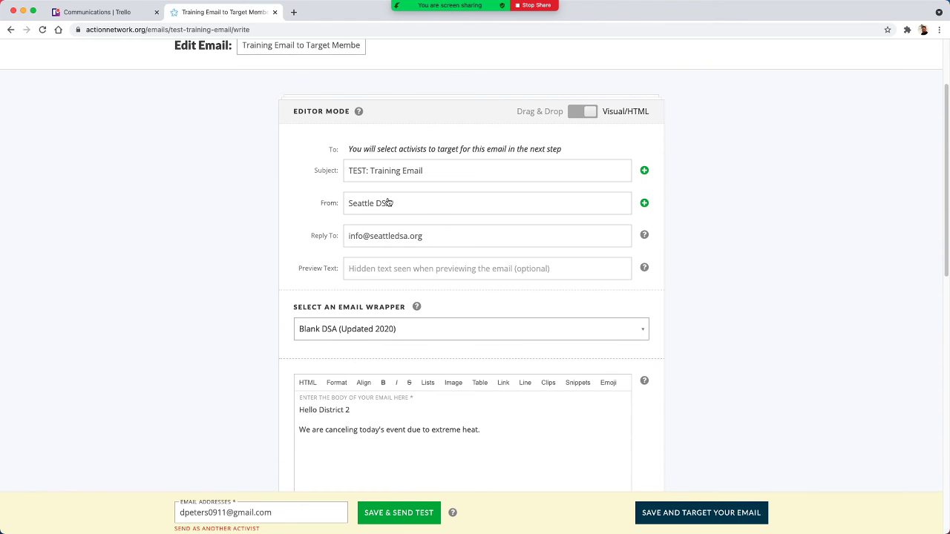
pyautogui.scroll(-2, 401, 212)
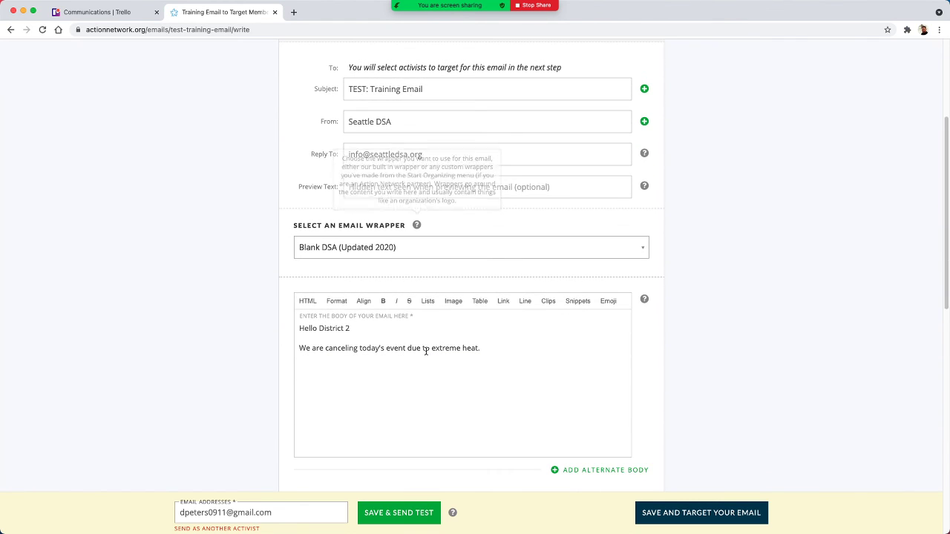
pyautogui.scroll(-2, 463, 350)
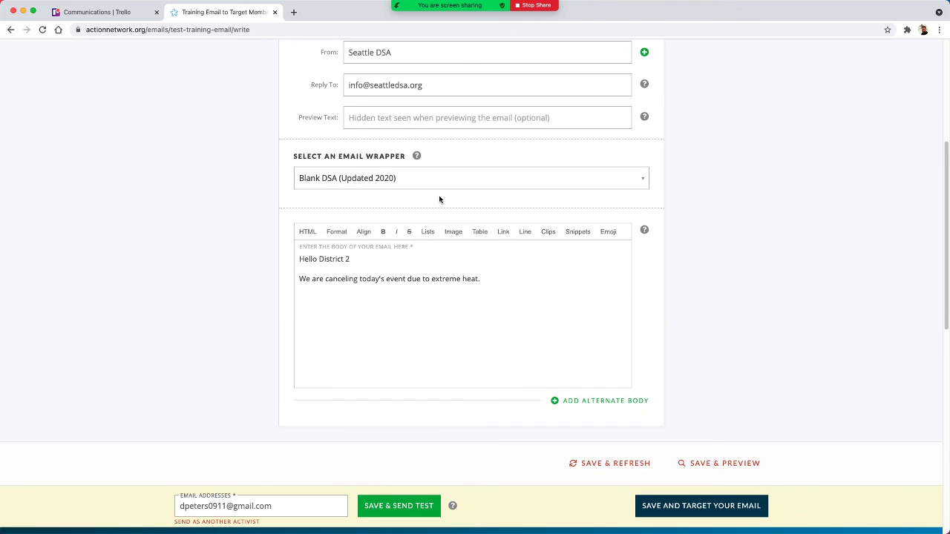
pyautogui.moveTo(416, 156)
# - Go to the targeting stage and look over the email list choice and the Include and Exclude criteria
pyautogui.click(417, 512)
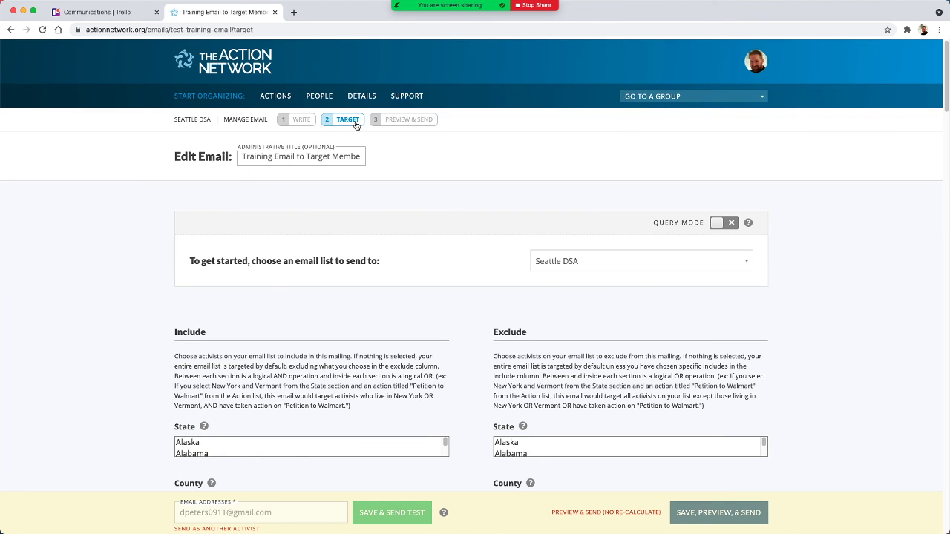
pyautogui.scroll(-3, 87, 267)
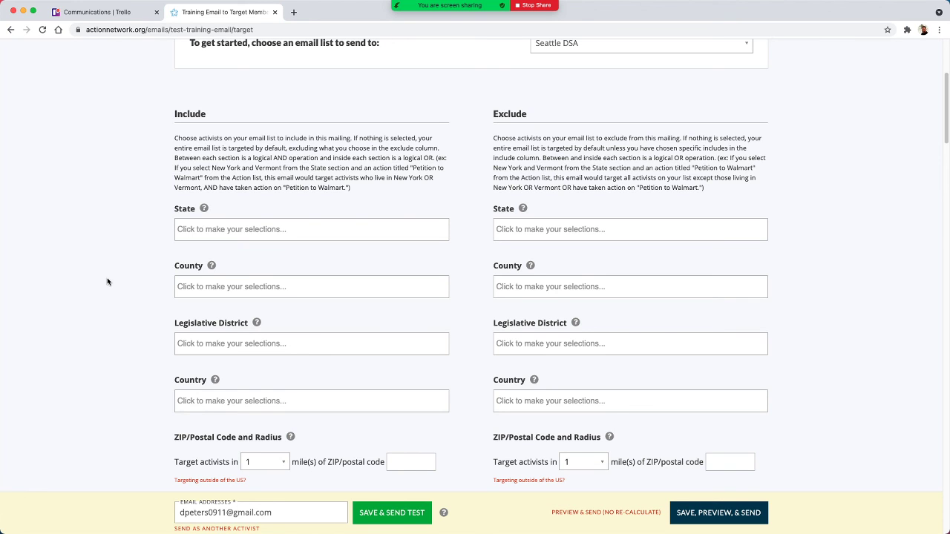
pyautogui.scroll(3, 292, 108)
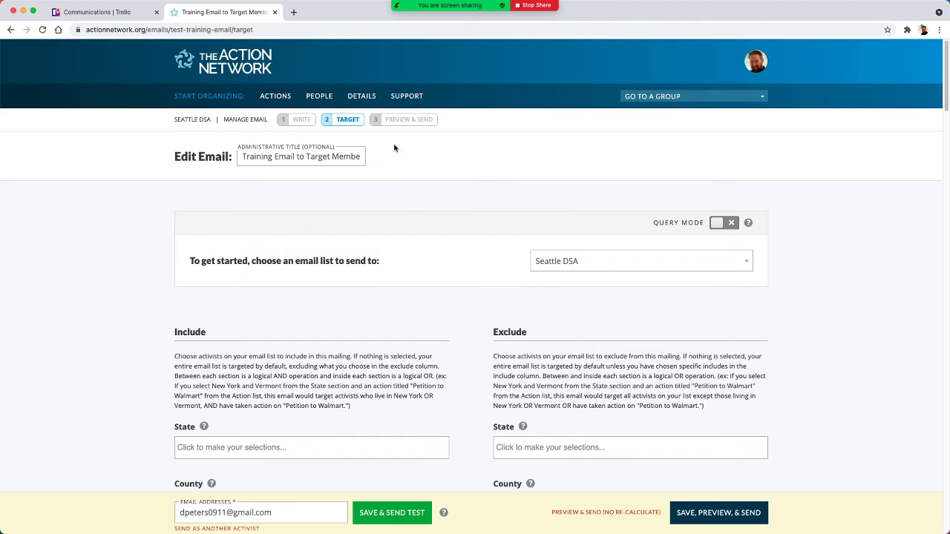